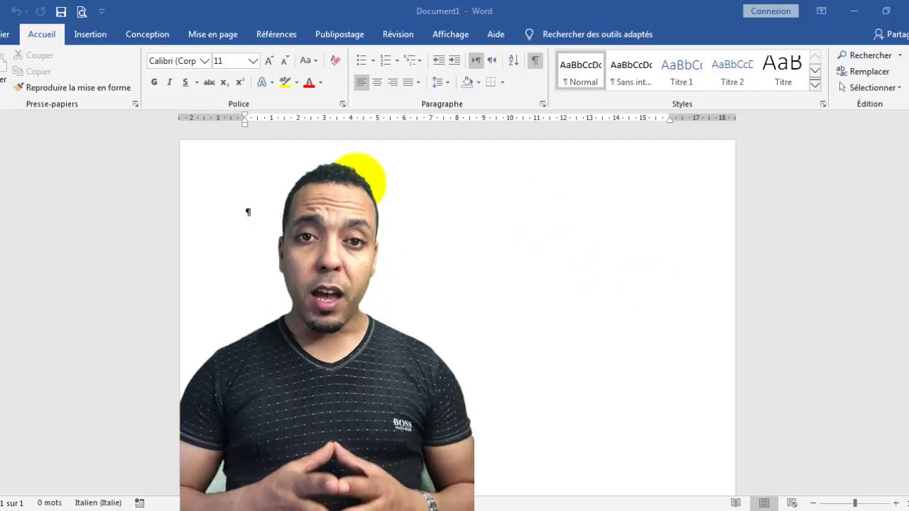
Give the page a red 3D border with a thick triple-line style
click(252, 211)
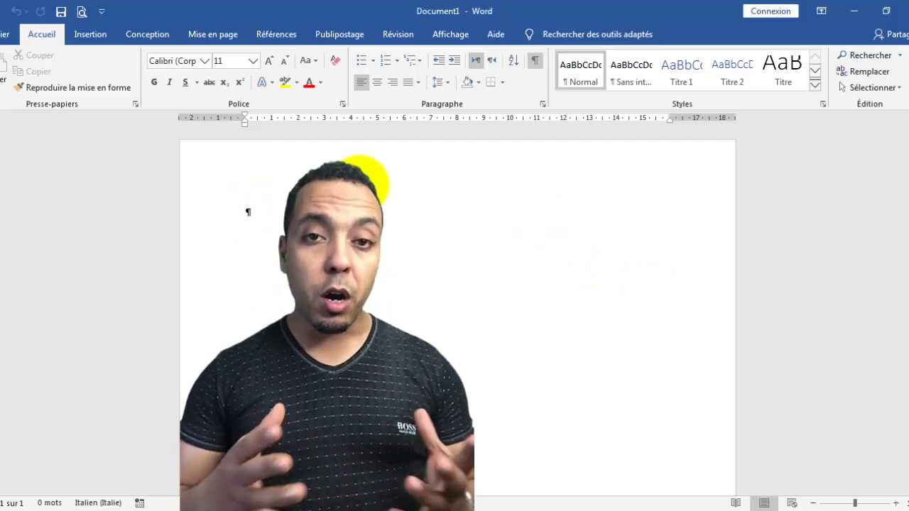
click(503, 84)
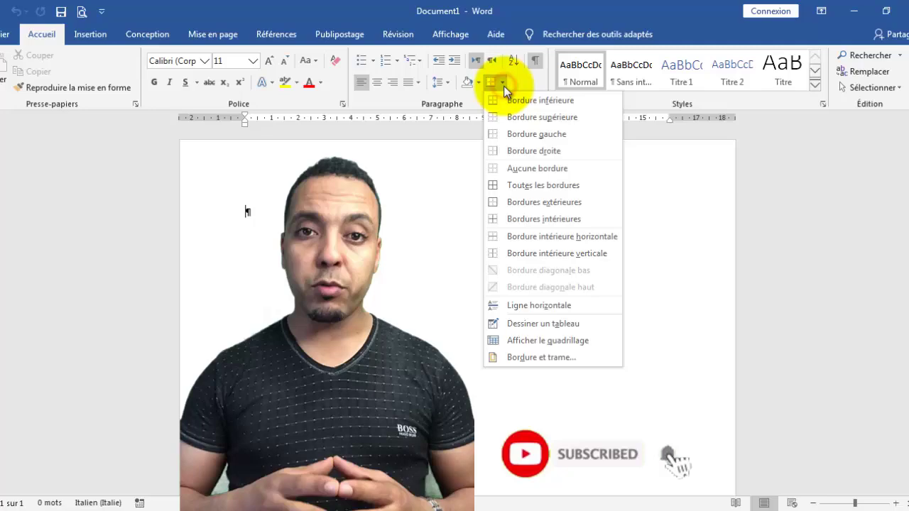
click(542, 356)
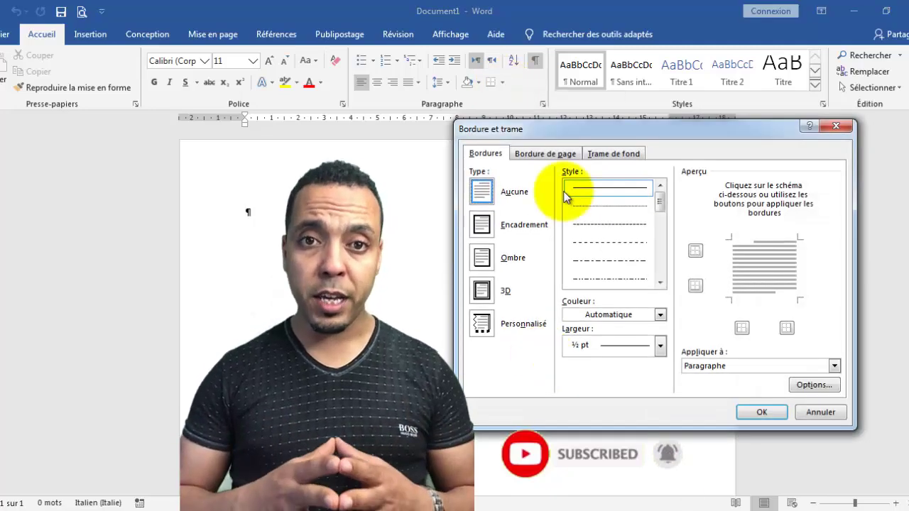
click(548, 158)
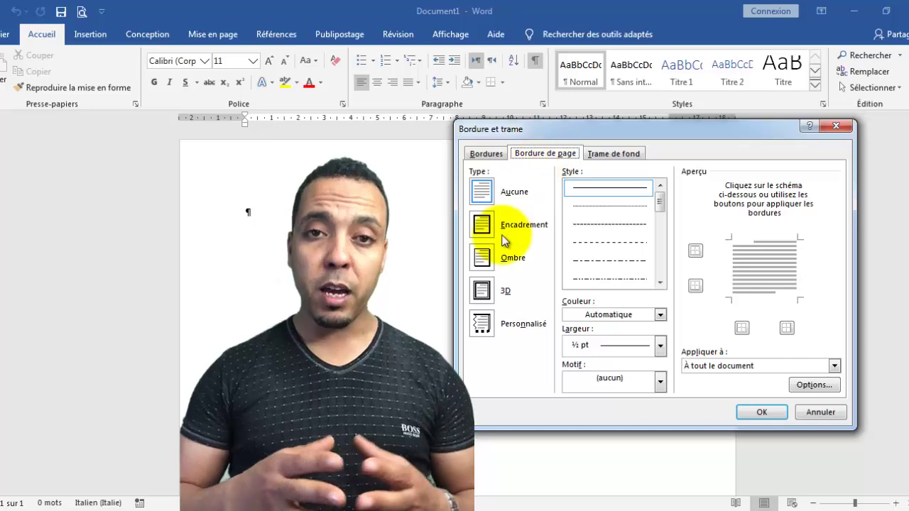
click(482, 290)
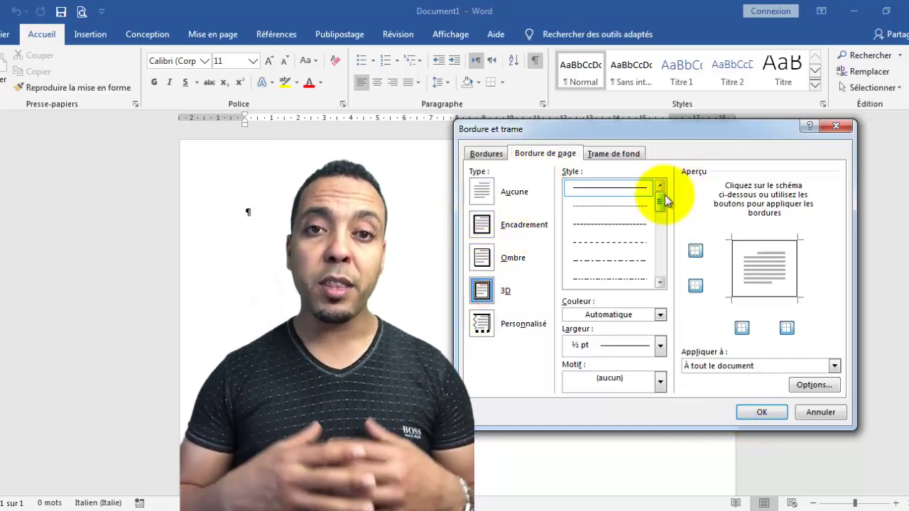
drag(660, 201, 660, 242)
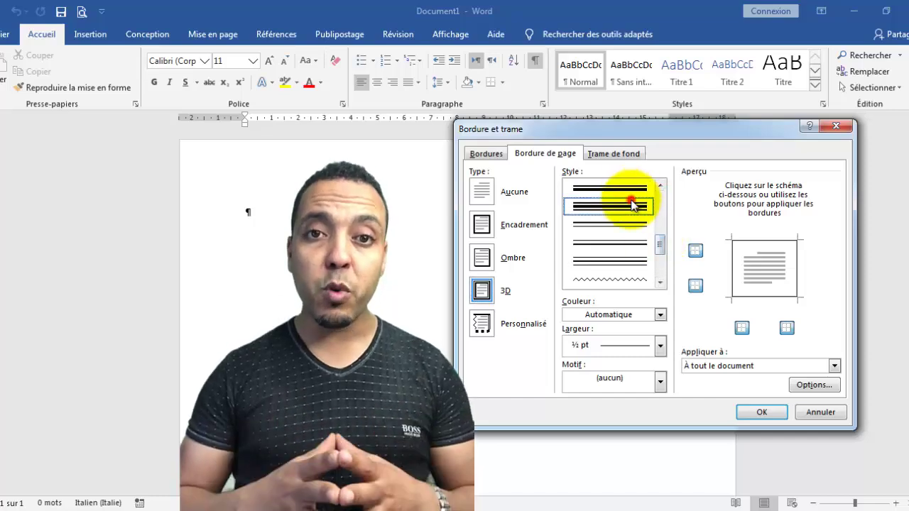
click(634, 201)
click(655, 316)
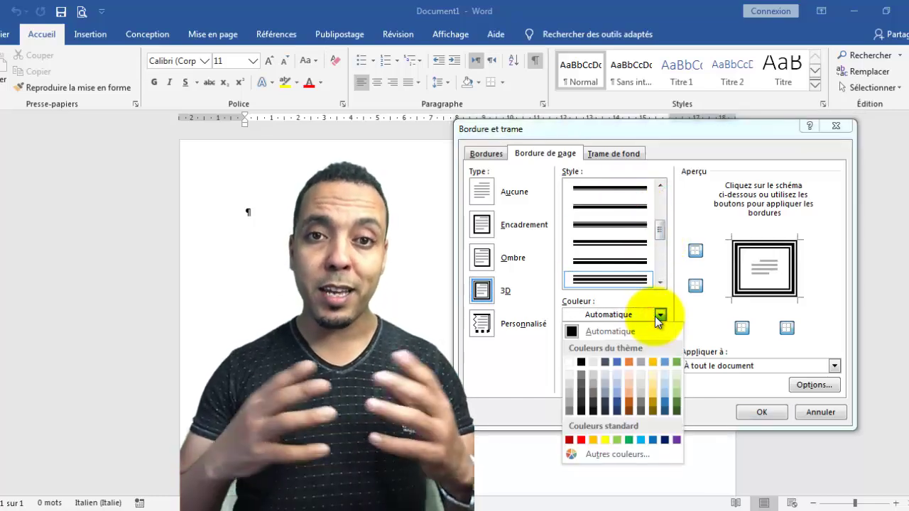
click(583, 440)
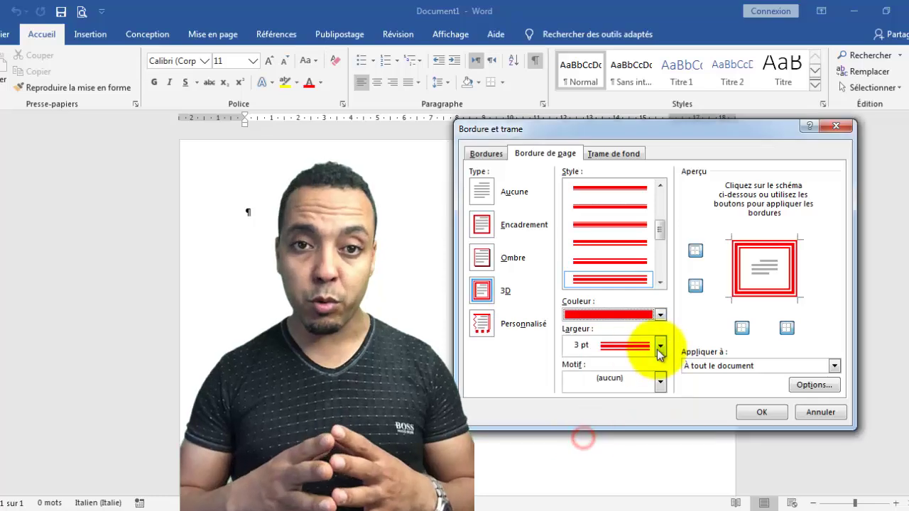
click(738, 415)
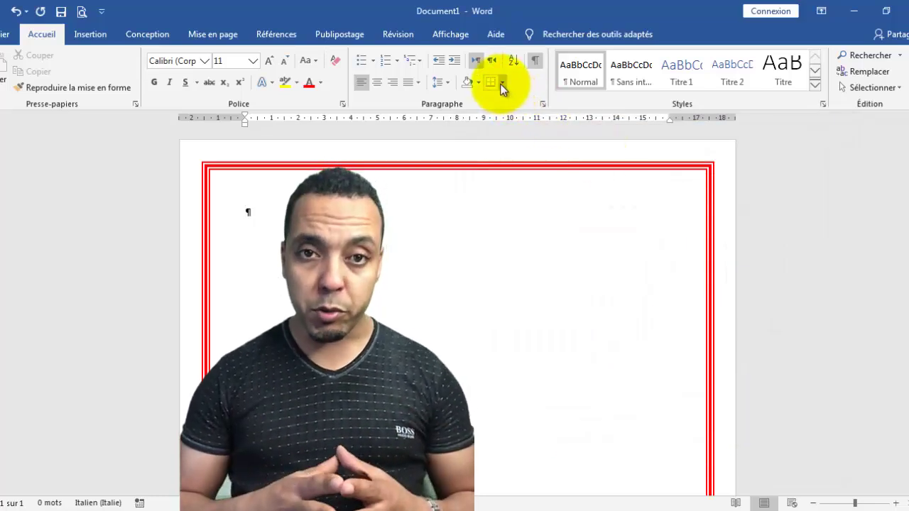
Reopen the page border settings and pick a Motif picture pattern for the border
click(502, 83)
click(538, 357)
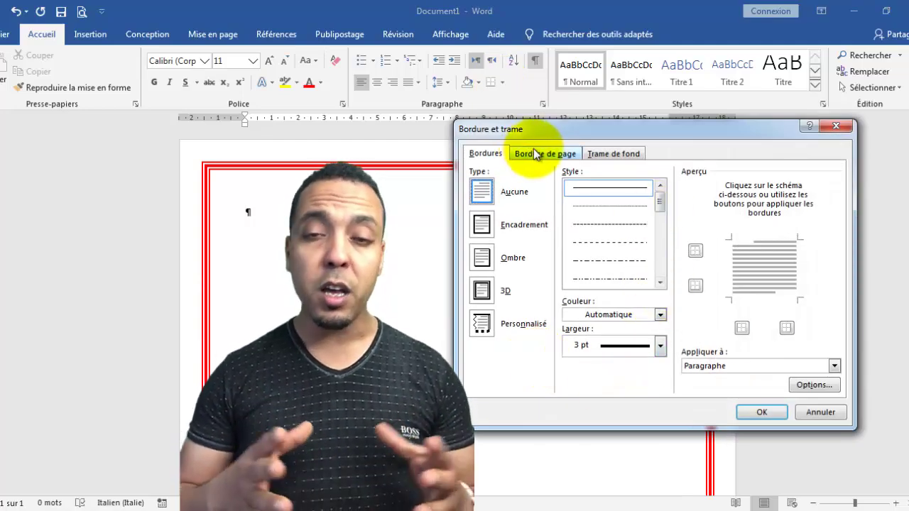
click(534, 149)
click(662, 381)
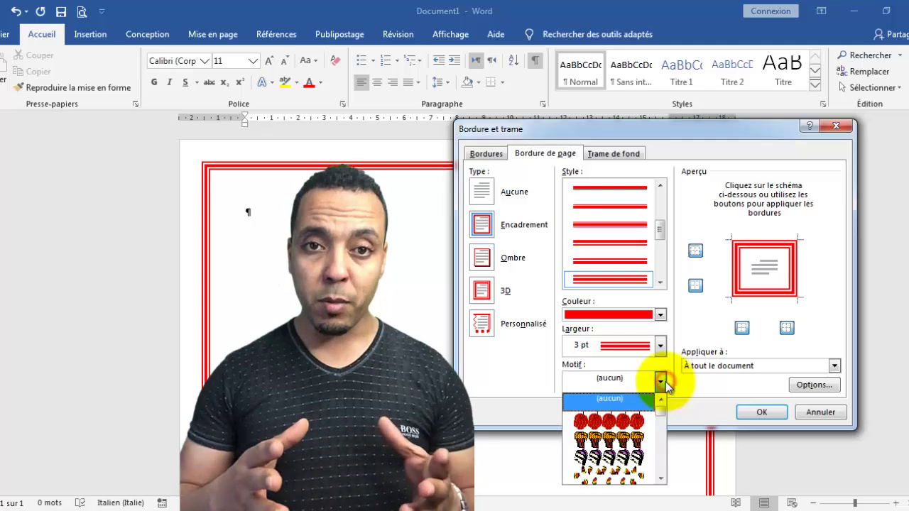
drag(662, 402, 663, 426)
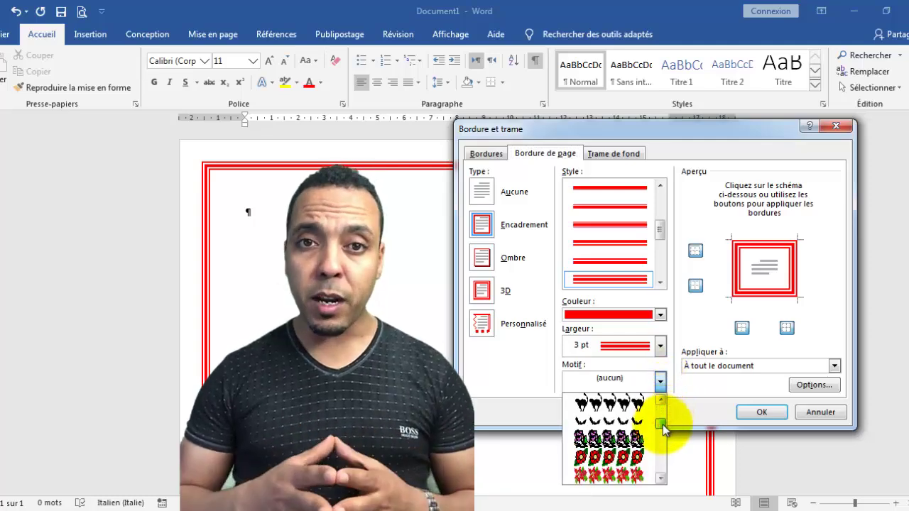
click(623, 467)
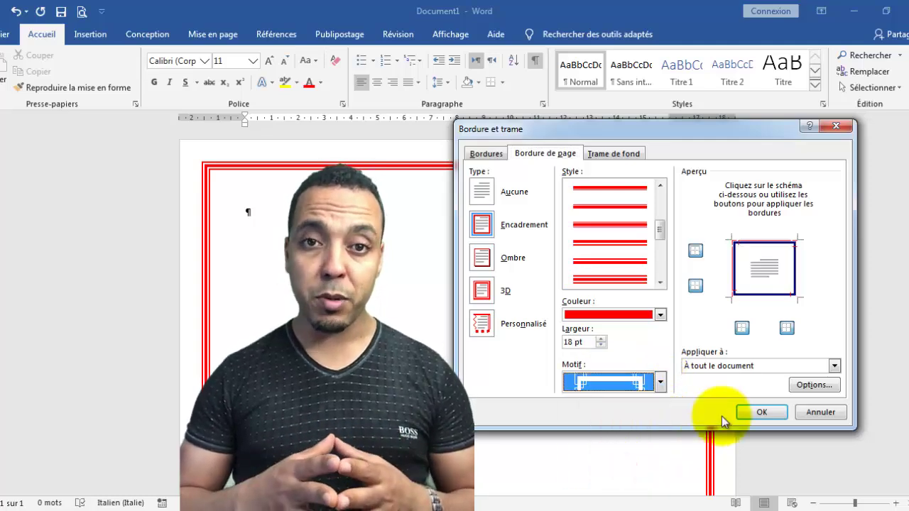
click(660, 315)
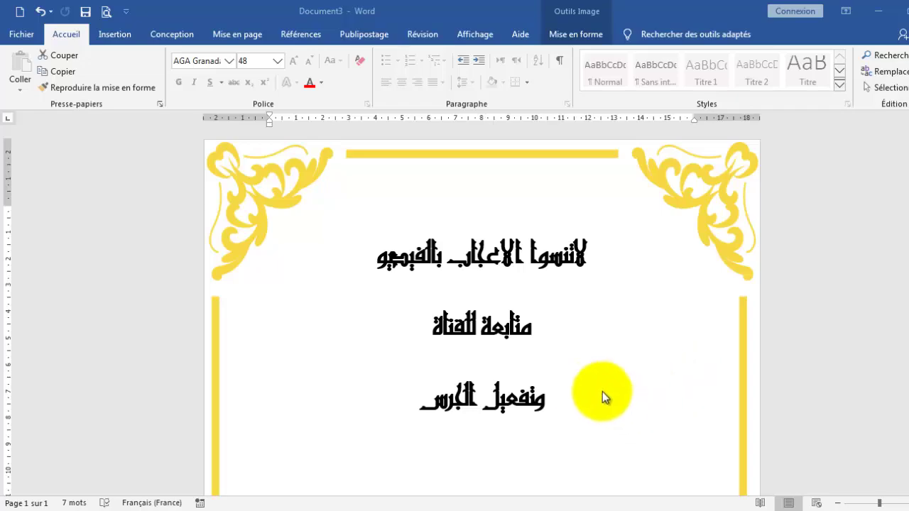
Switch from Word to the Chrome window showing the Google results for arabpng
click(583, 402)
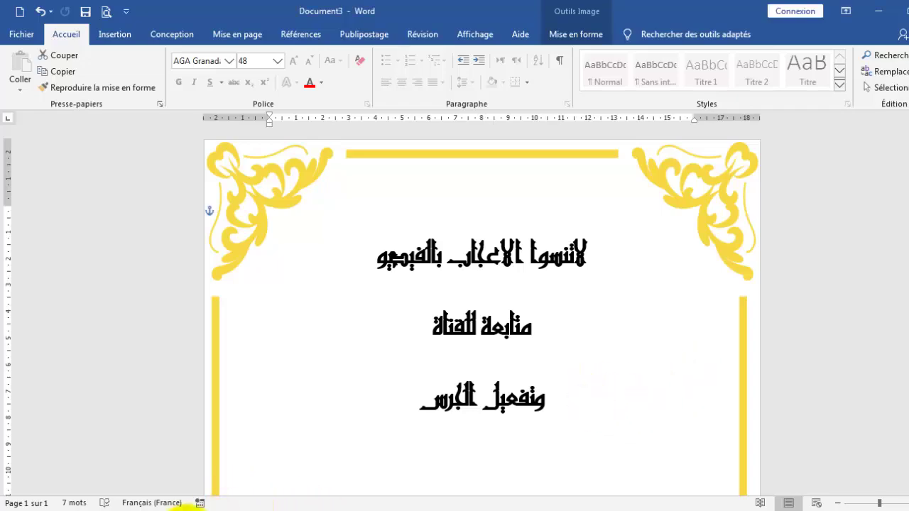
mouse_move(178, 506)
click(192, 447)
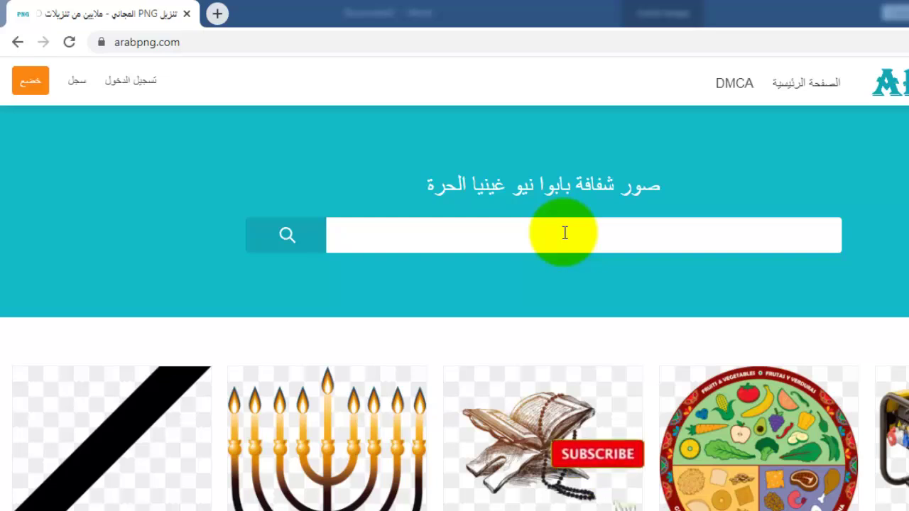
Search arabpng.com for 'frame' and scroll through the frame image thumbnails
text(frame)
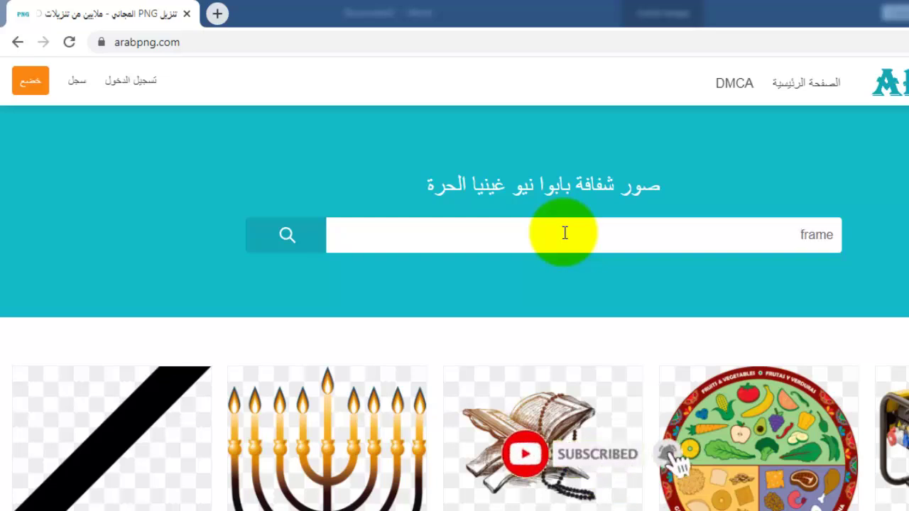
click(287, 236)
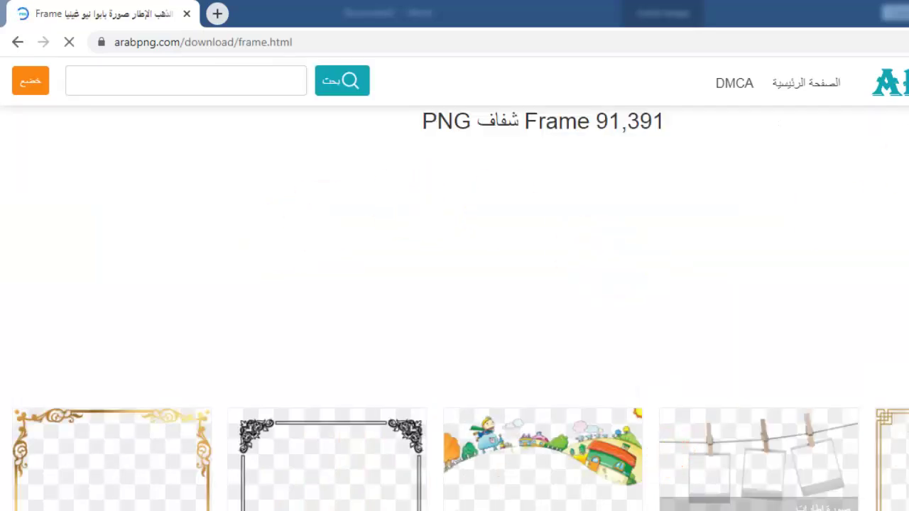
scroll(454, 320, down, 3)
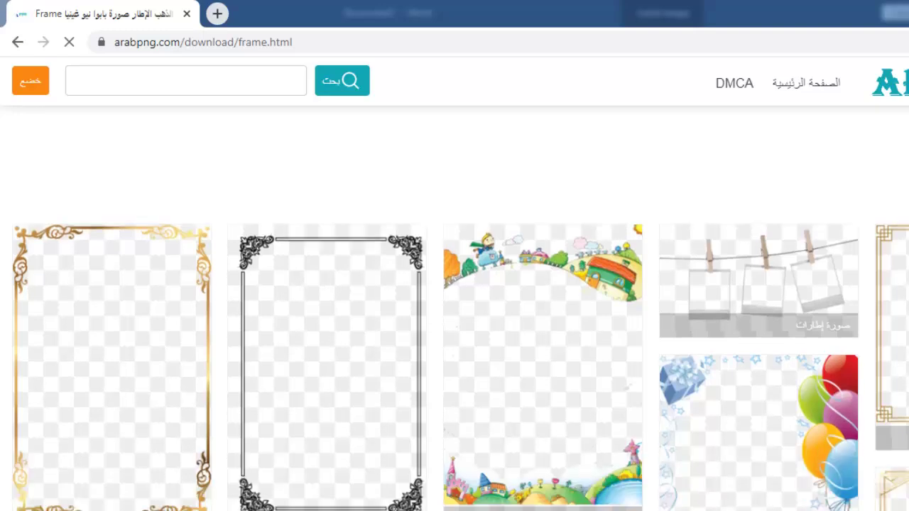
scroll(454, 320, down, 3)
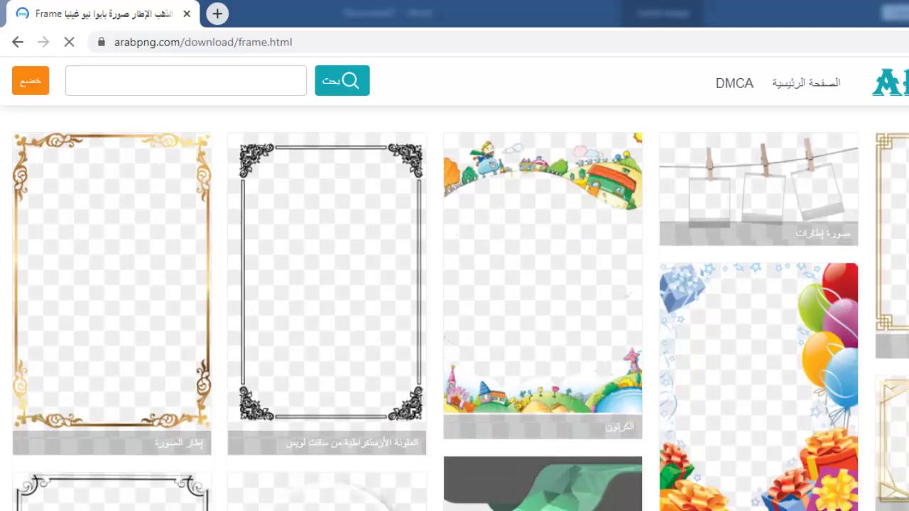
scroll(455, 306, down, 5)
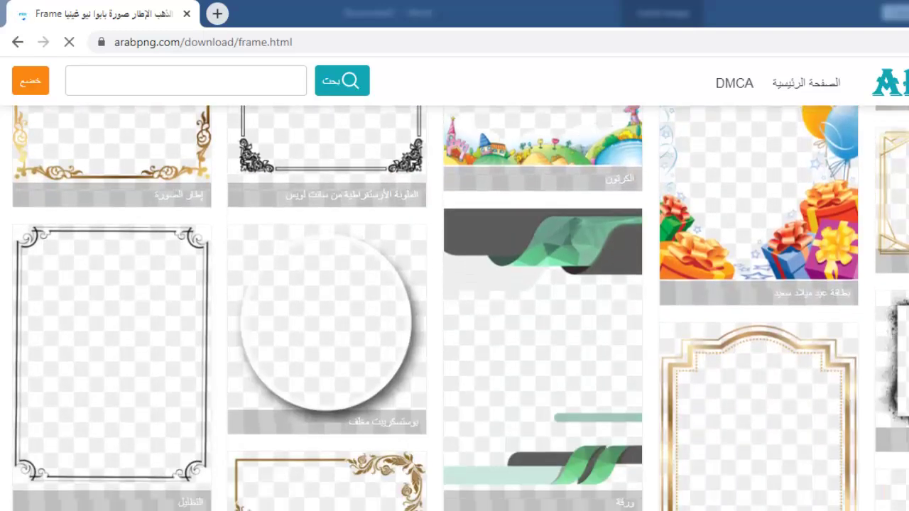
scroll(454, 305, down, 3)
scroll(454, 305, up, 1)
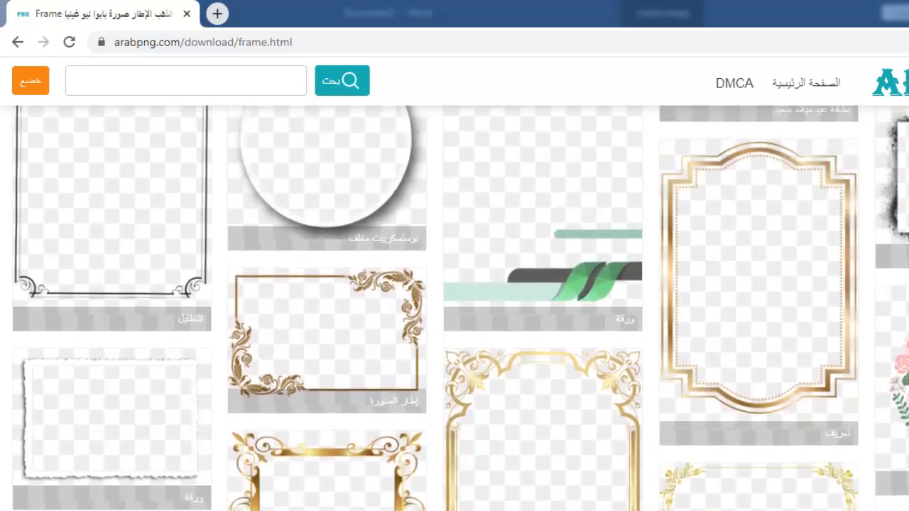
scroll(455, 305, up, 2)
scroll(454, 305, up, 3)
scroll(454, 305, up, 2)
scroll(455, 305, up, 1)
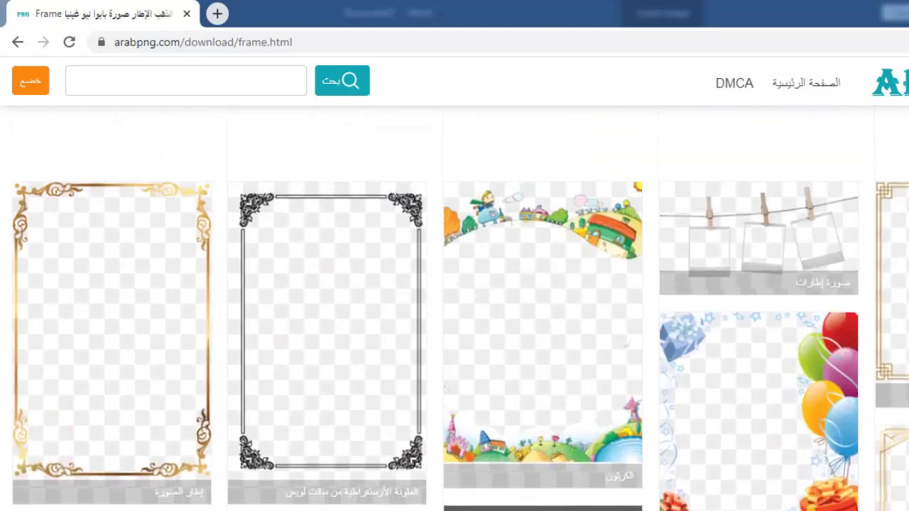
scroll(455, 306, down, 1)
scroll(455, 305, down, 5)
scroll(455, 305, down, 4)
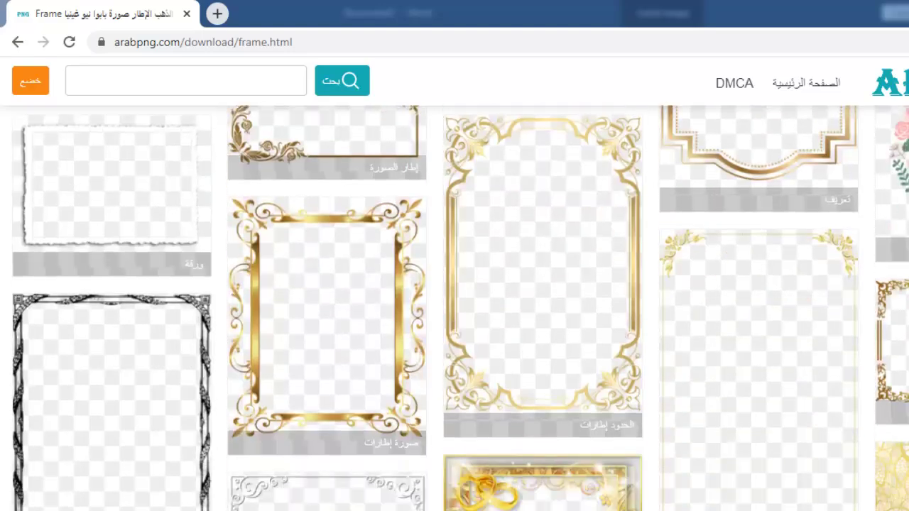
scroll(455, 305, down, 1)
scroll(454, 306, down, 4)
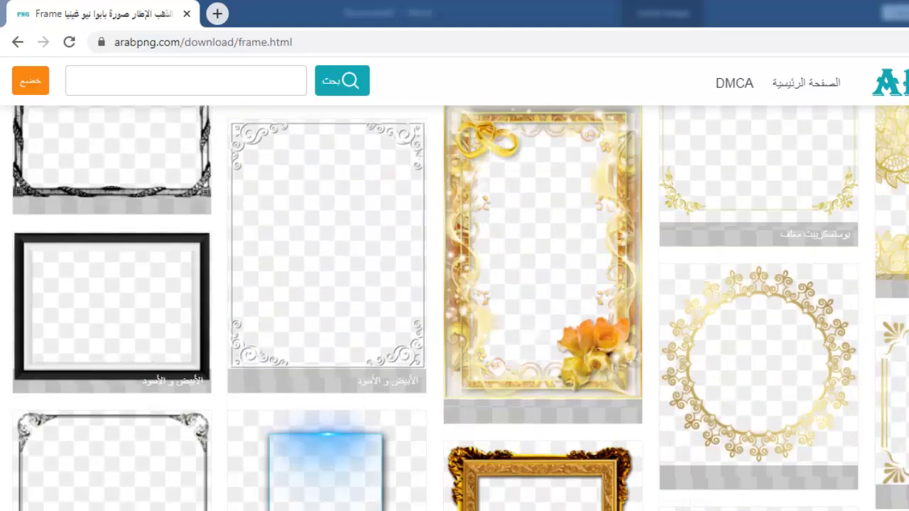
scroll(455, 305, down, 3)
scroll(455, 306, down, 3)
scroll(454, 305, down, 2)
scroll(455, 306, down, 2)
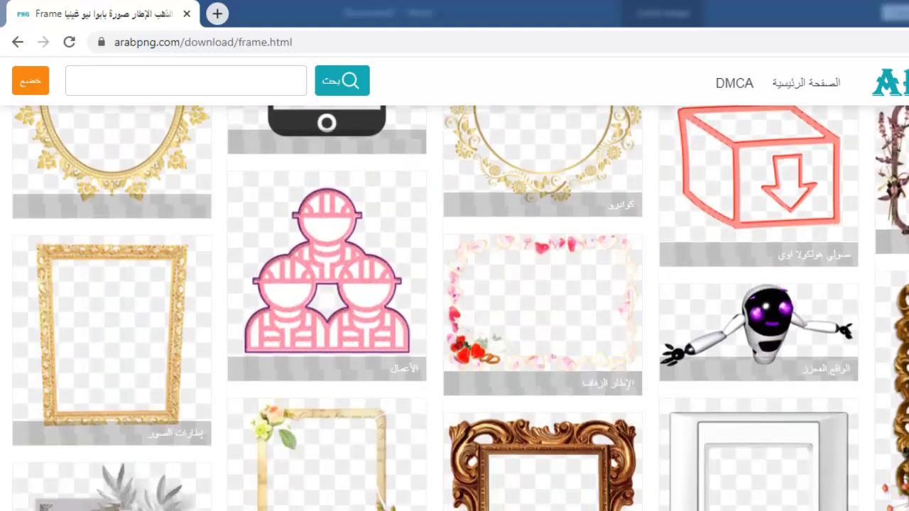
scroll(455, 306, down, 1)
scroll(454, 305, down, 3)
scroll(454, 306, down, 3)
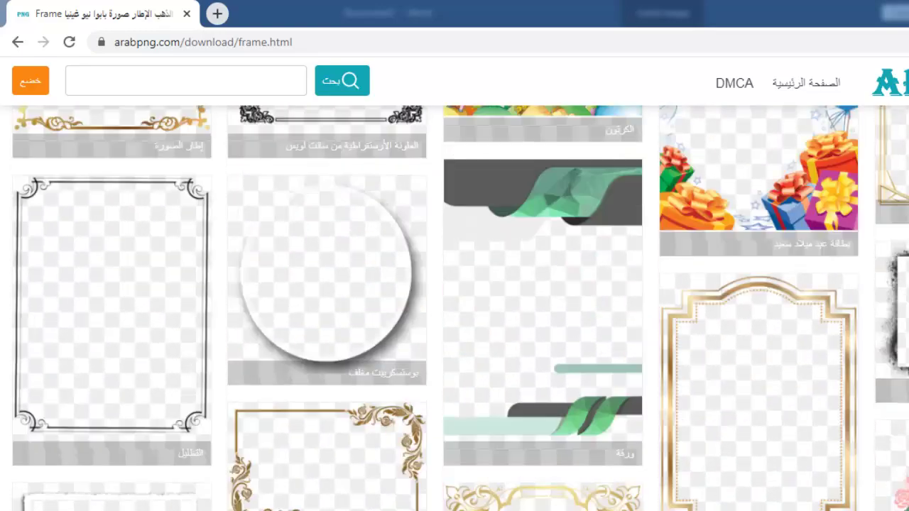
scroll(455, 305, up, 3)
scroll(454, 306, up, 2)
scroll(455, 305, down, 2)
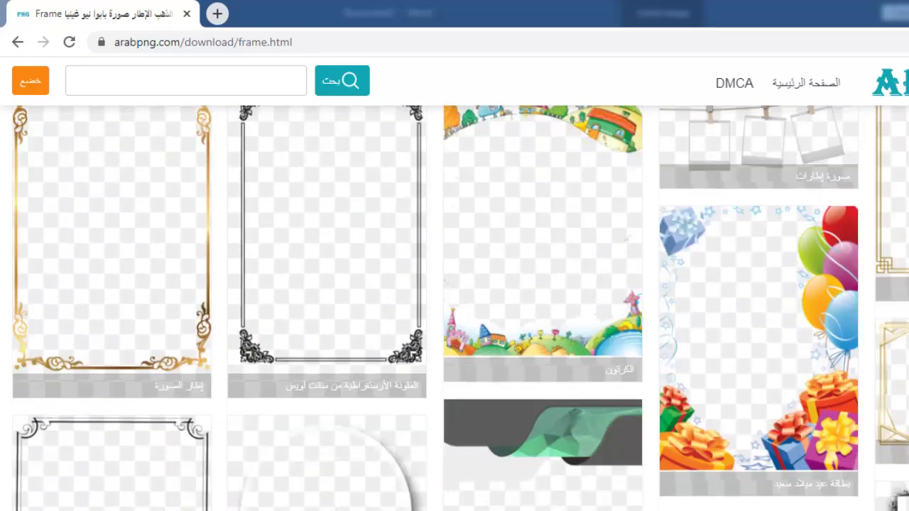
scroll(455, 305, down, 4)
scroll(455, 305, down, 2)
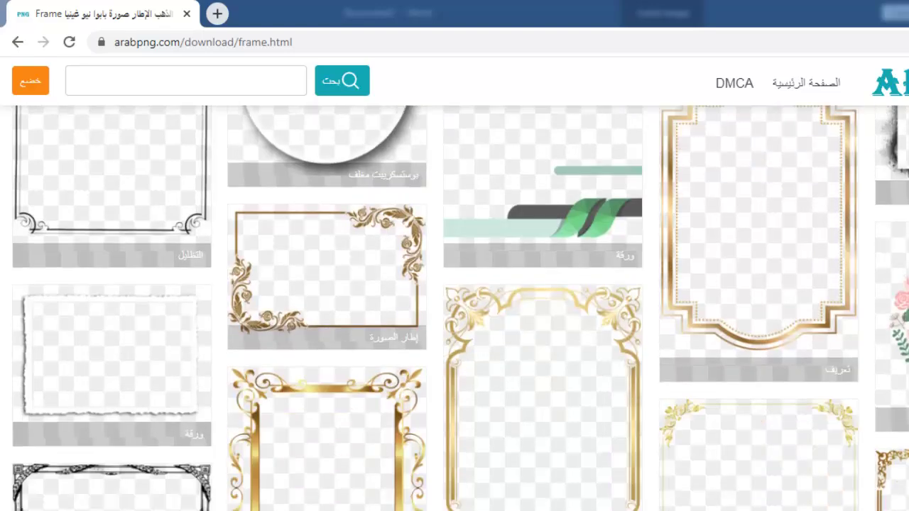
scroll(455, 305, down, 1)
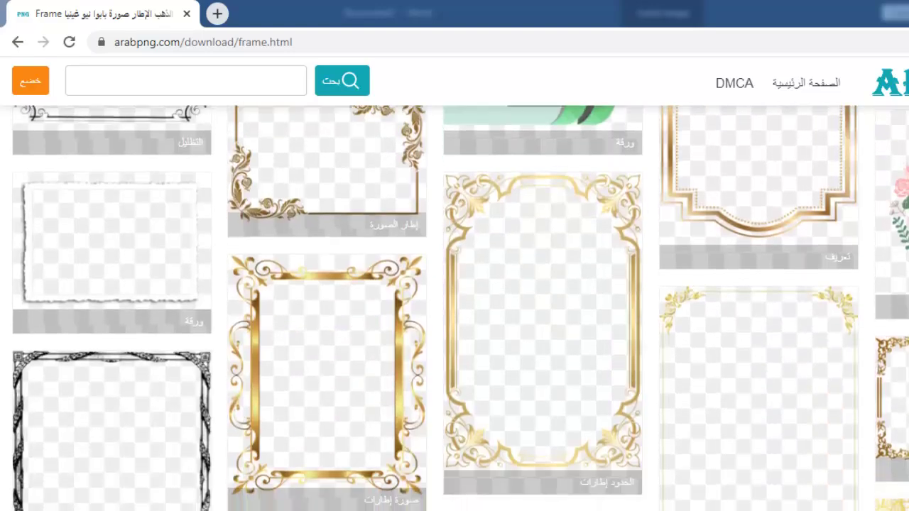
scroll(455, 305, down, 5)
scroll(454, 306, up, 1)
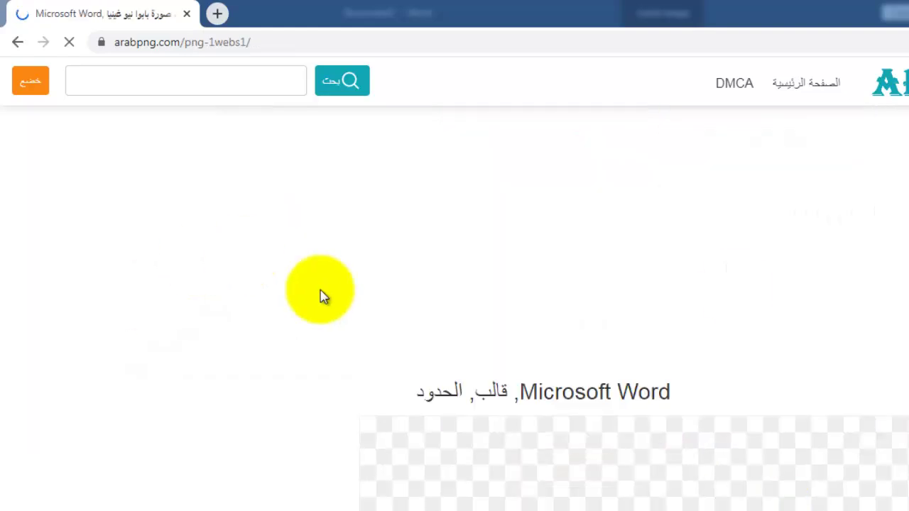
Scroll down the black ornamental border frame page to view the image and download area
scroll(454, 284, down, 2)
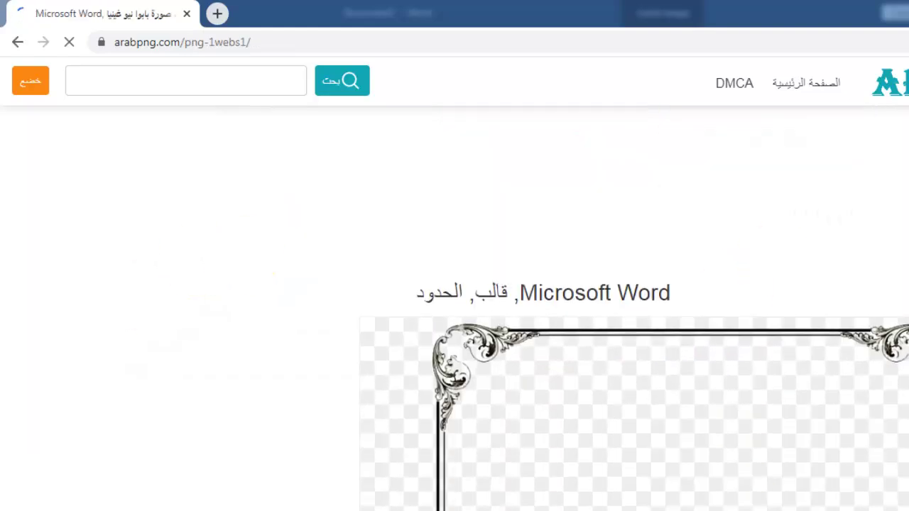
scroll(455, 284, down, 2)
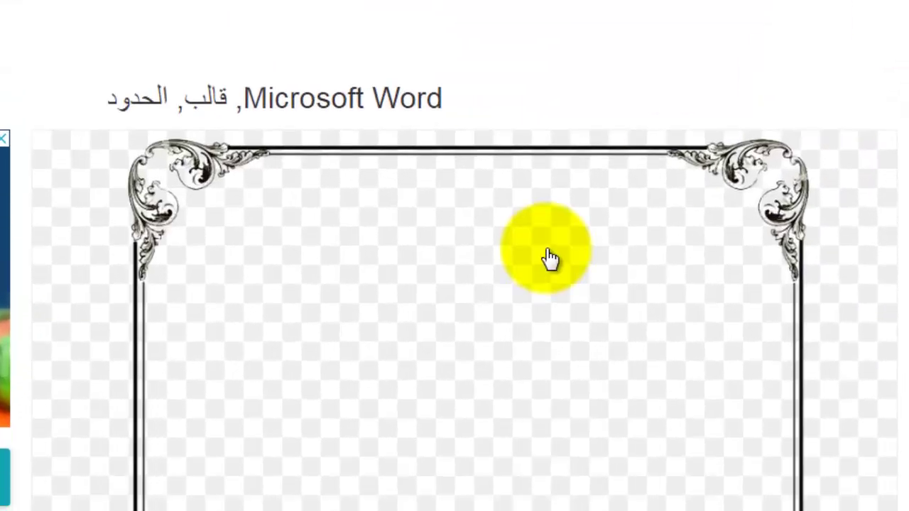
scroll(552, 259, down, 5)
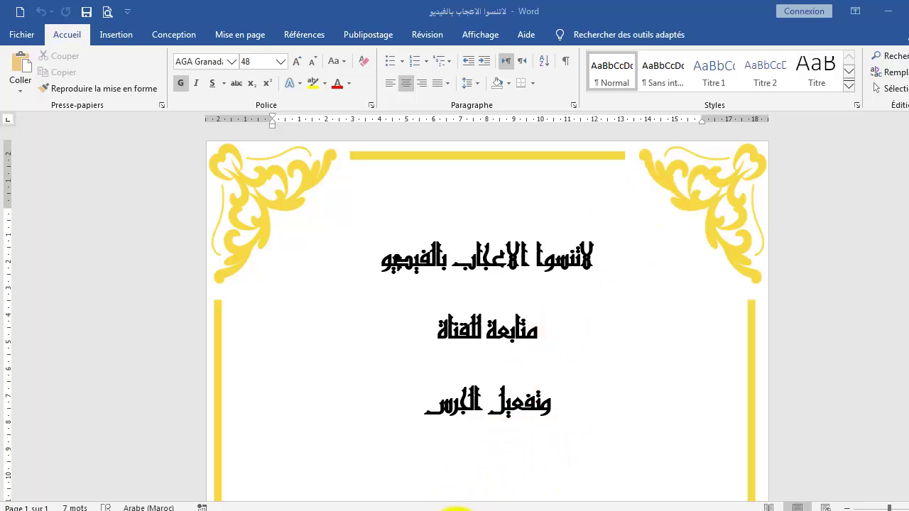
Switch to the Attestation publipostage document and scroll through it
mouse_move(458, 510)
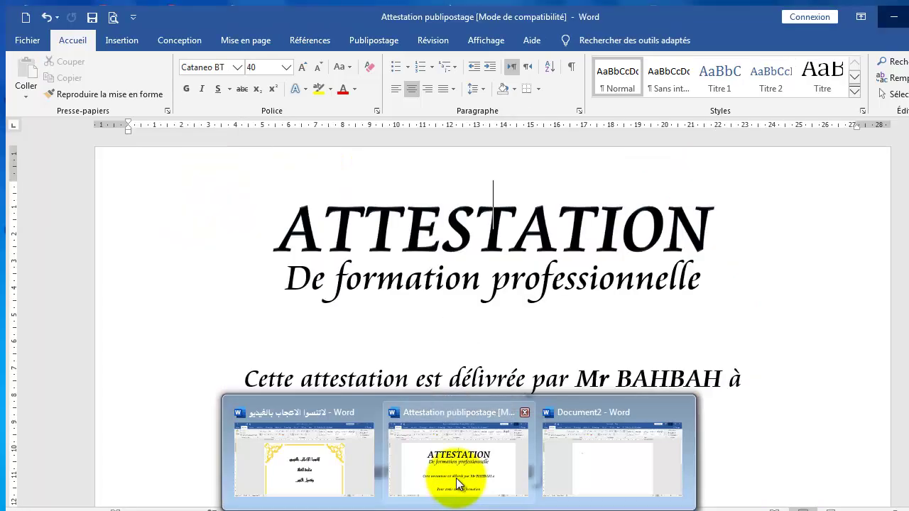
click(458, 481)
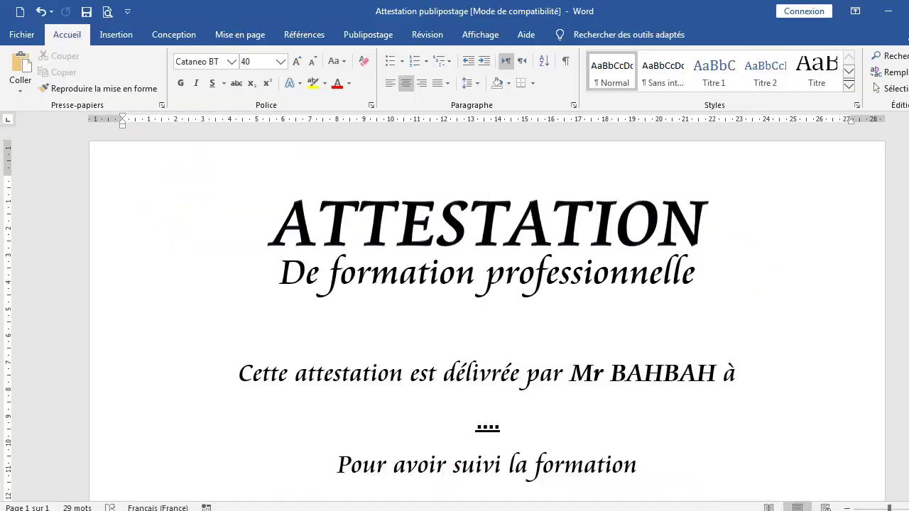
scroll(488, 313, down, 3)
scroll(488, 313, down, 5)
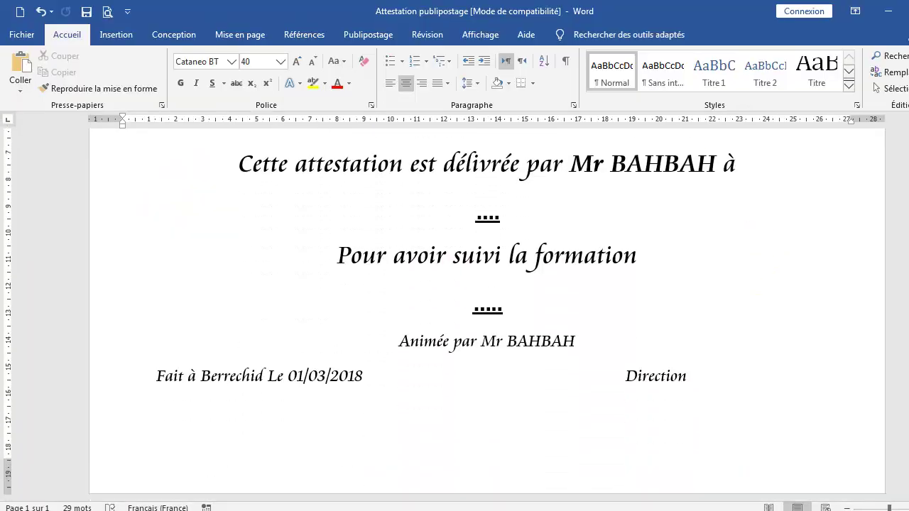
scroll(487, 312, up, 2)
scroll(487, 312, up, 3)
scroll(661, 313, up, 2)
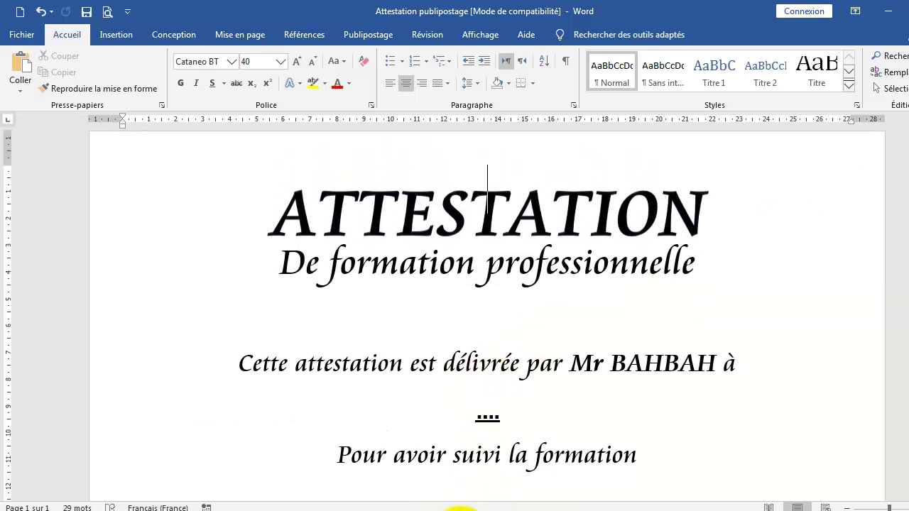
Close Document2, the Attestation and the Arabic document, then open the desktop's Nouveau dossier
mouse_move(462, 509)
mouse_move(364, 486)
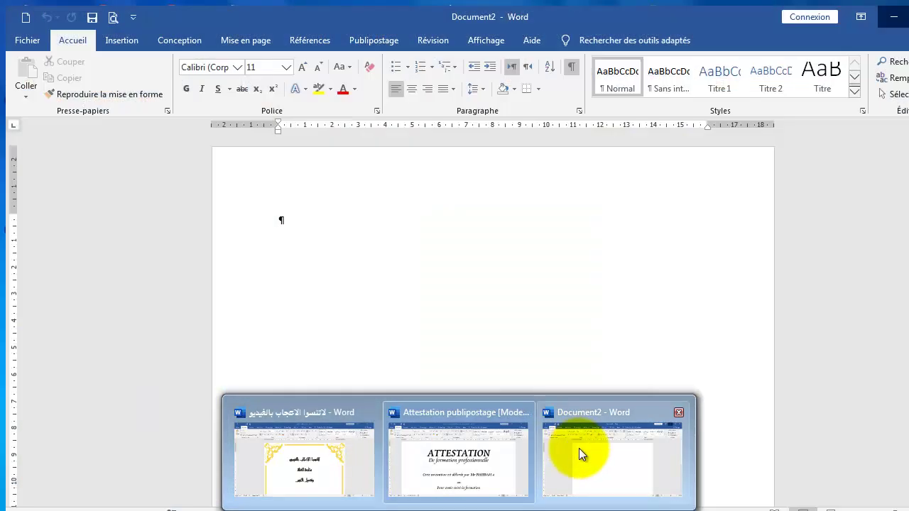
click(579, 448)
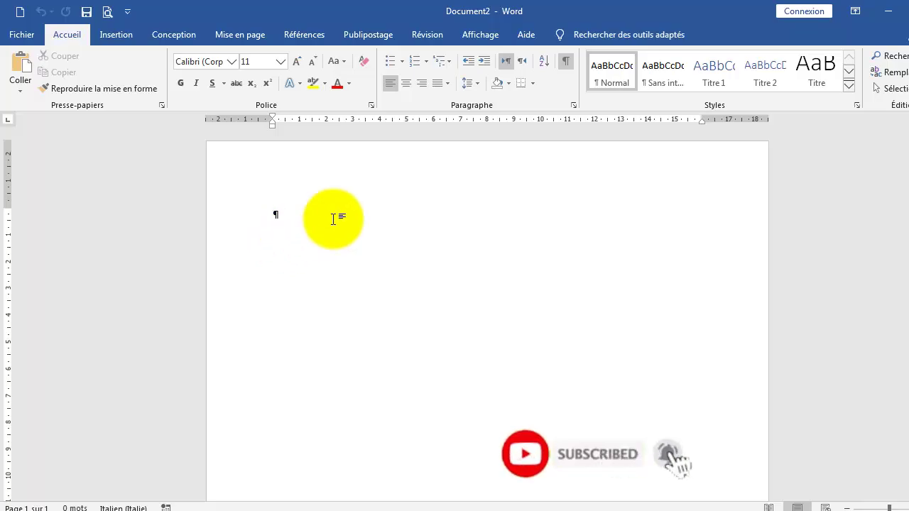
click(888, 12)
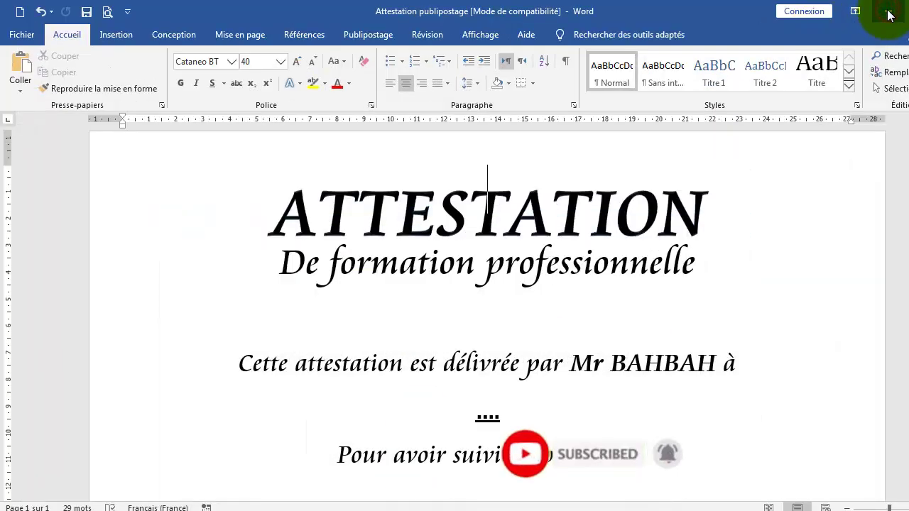
click(888, 12)
click(888, 12)
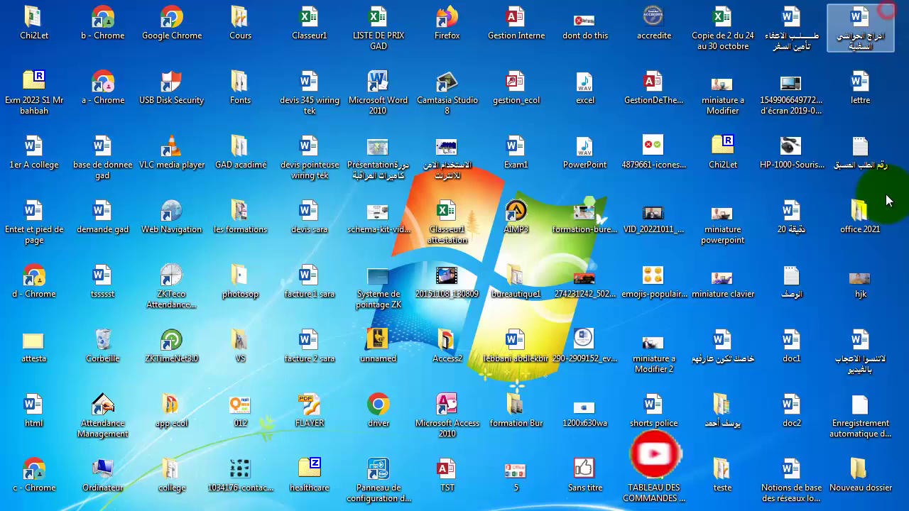
click(851, 472)
double_click(851, 472)
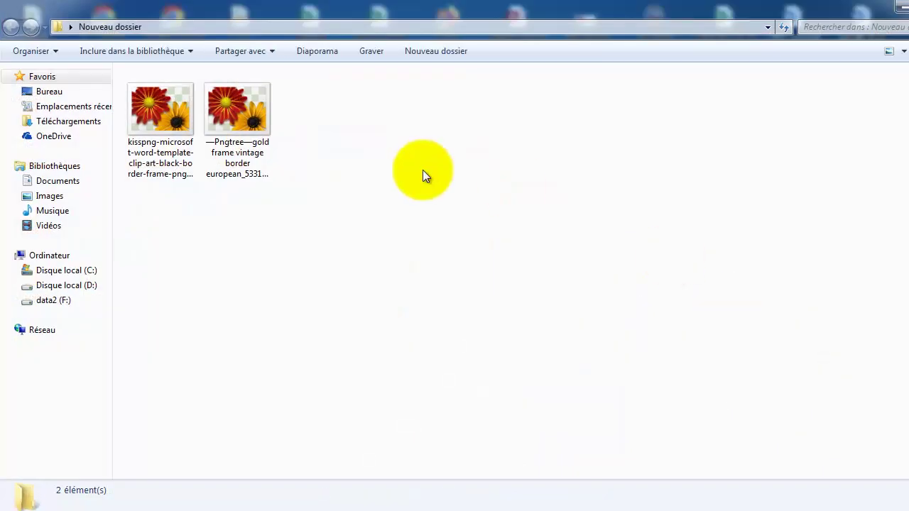
Preview the gold frame and black border frame PNGs, then close the viewer and folder
click(247, 117)
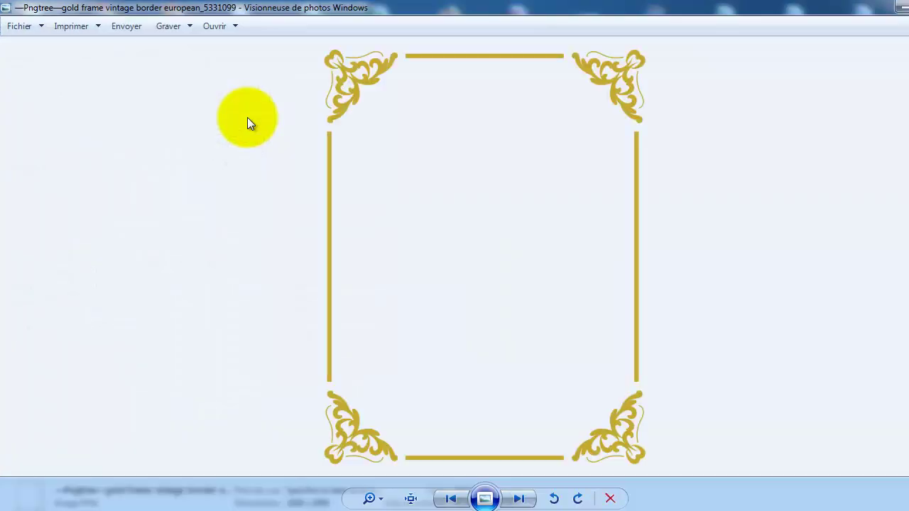
click(449, 500)
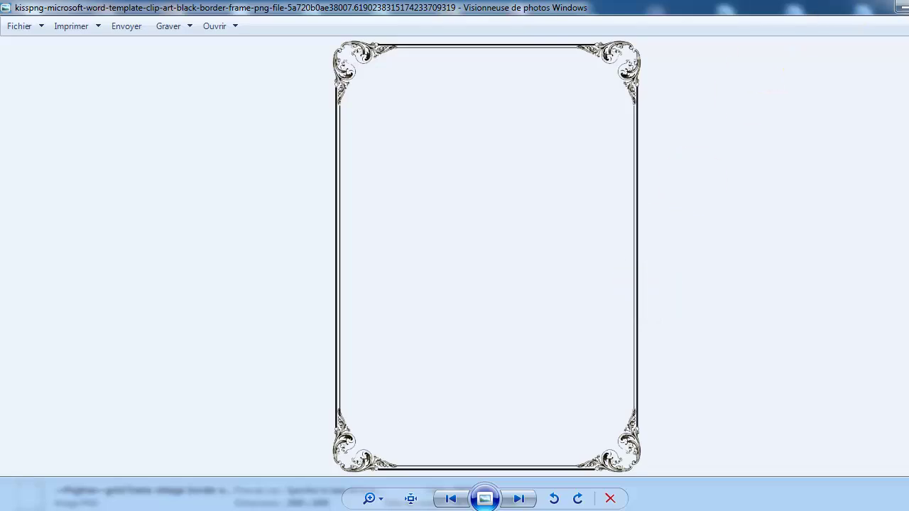
key(alt+F4)
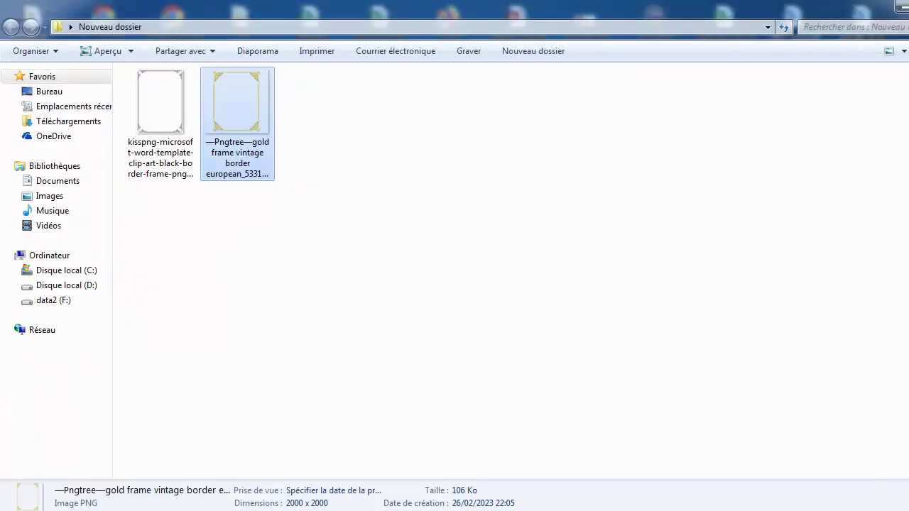
key(alt+F4)
Bring the blank Document2 back and enter its header editing mode
mouse_move(455, 506)
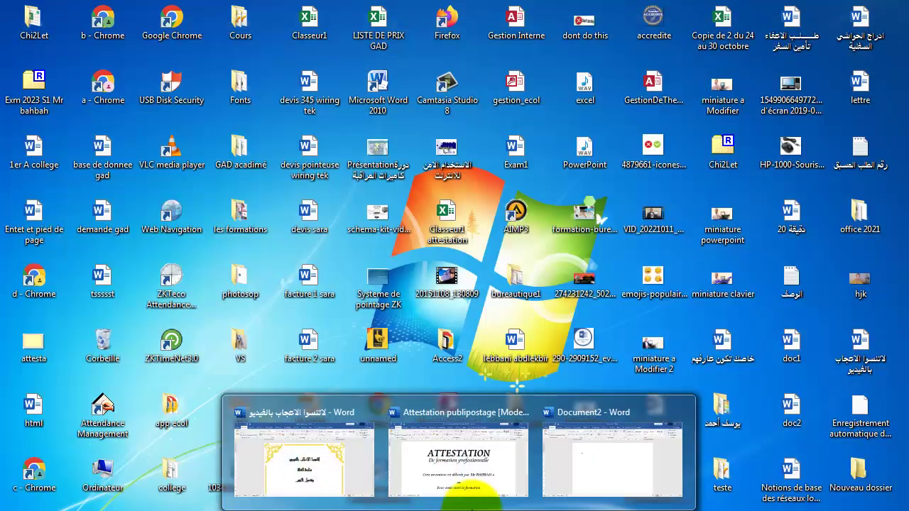
click(565, 455)
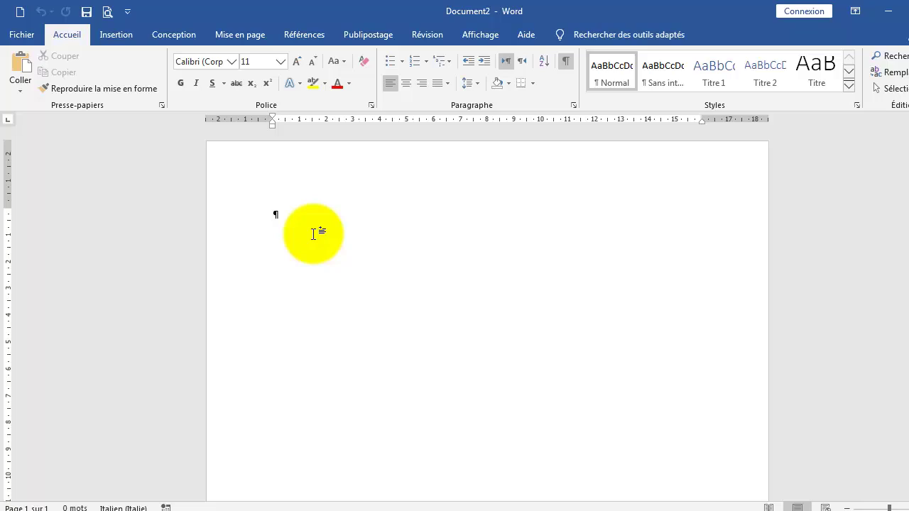
double_click(324, 173)
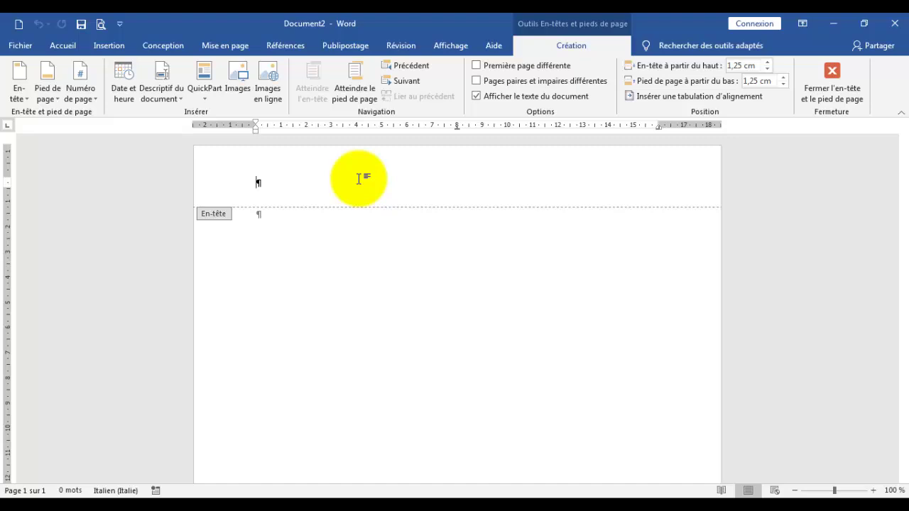
Insert the kisspng black border frame image from Desktop > Nouveau dossier into the header
click(243, 77)
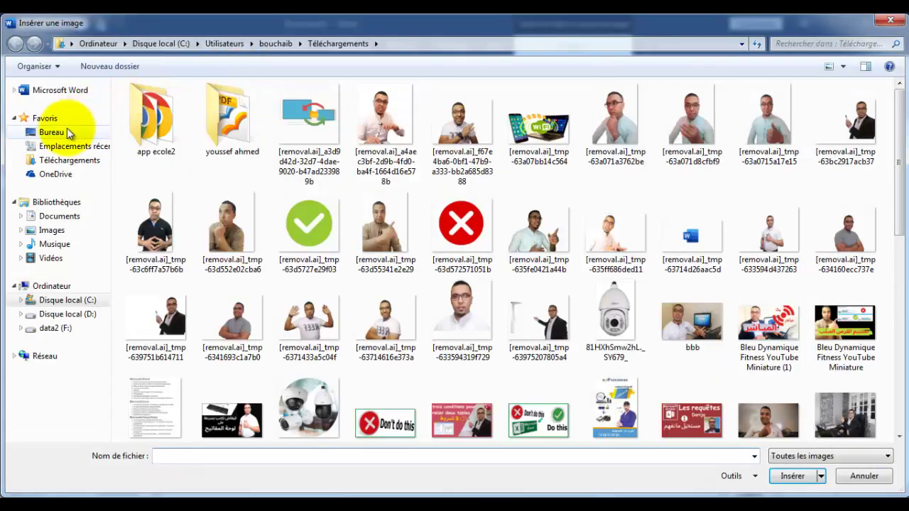
click(51, 133)
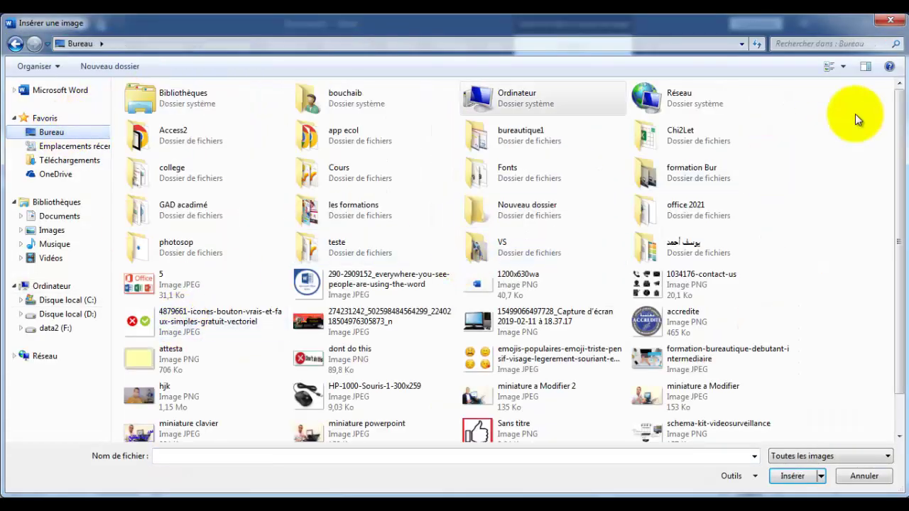
drag(899, 128, 906, 224)
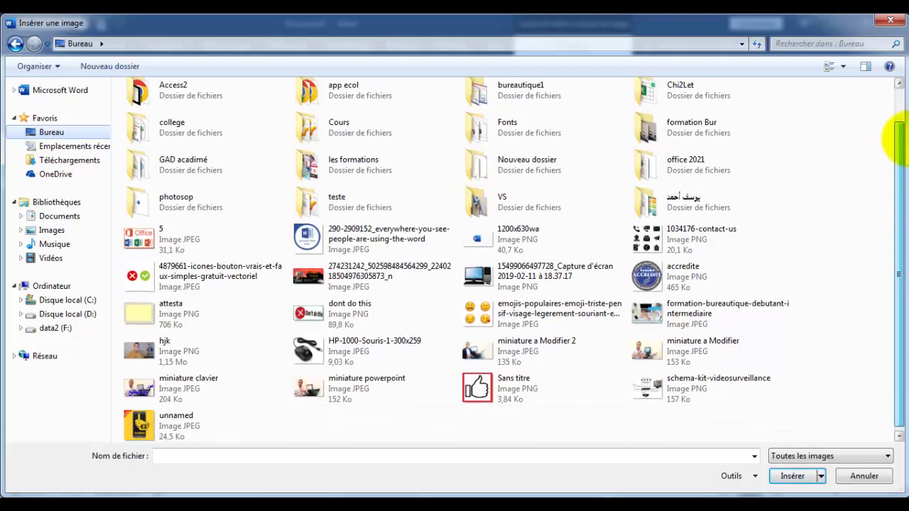
scroll(905, 139, up, 1)
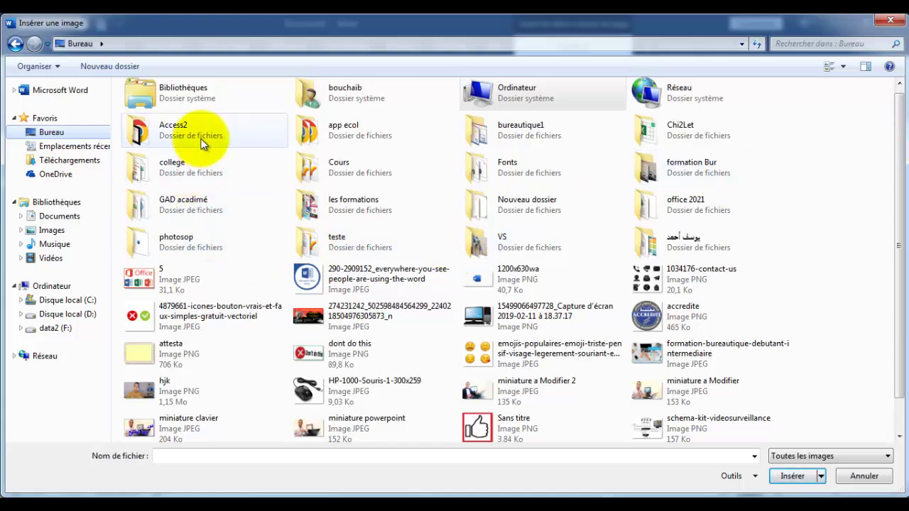
scroll(535, 222, up, 1)
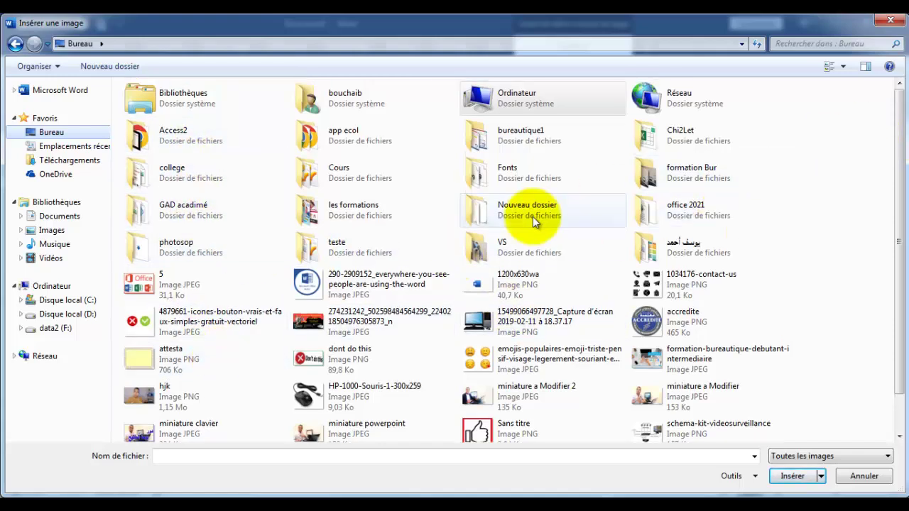
double_click(533, 215)
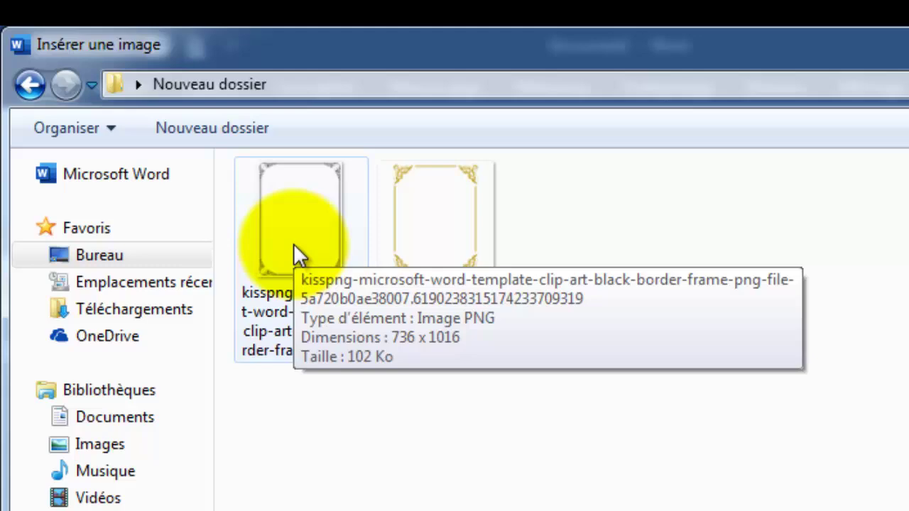
double_click(293, 245)
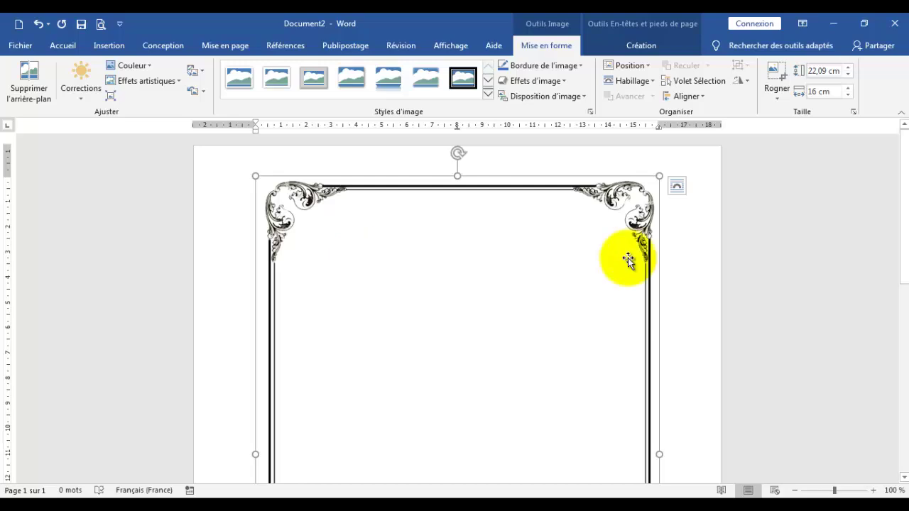
Set the frame image's text wrapping to Derrière le texte
mouse_move(902, 145)
mouse_down()
mouse_move(905, 332)
mouse_move(893, 64)
mouse_up()
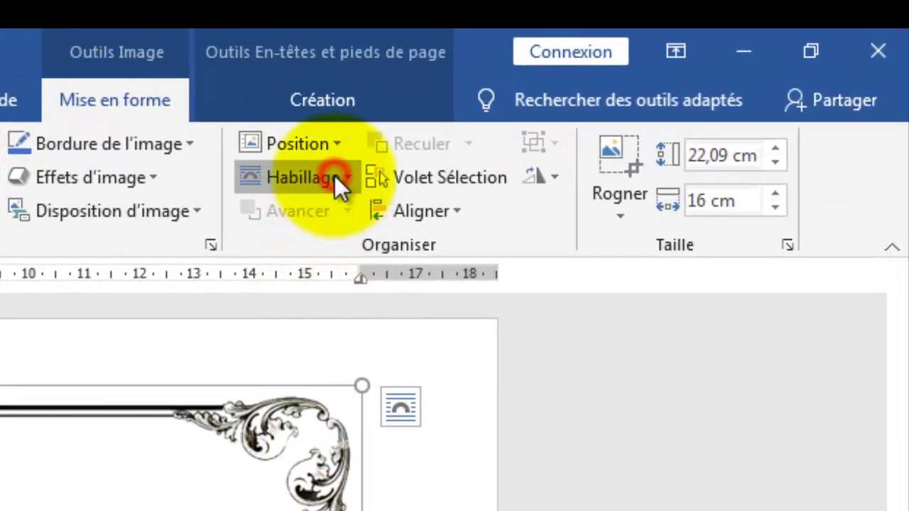
click(335, 175)
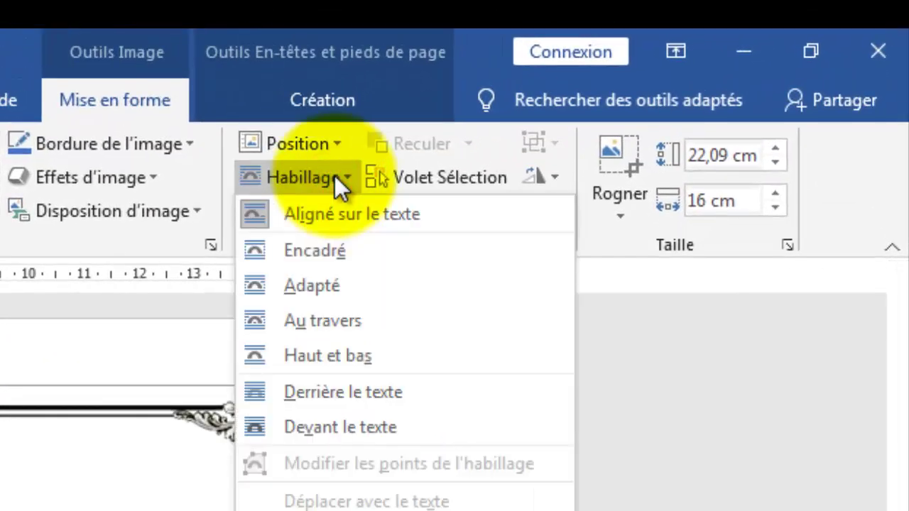
click(163, 102)
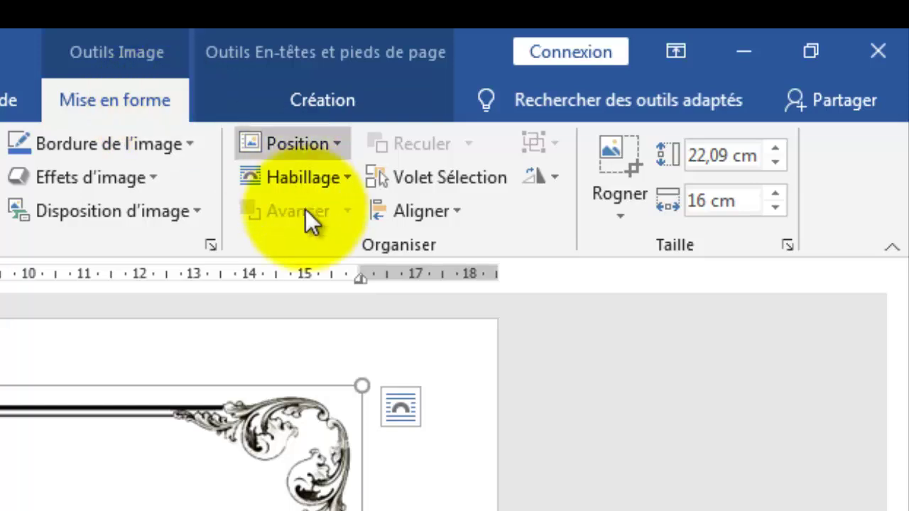
click(333, 183)
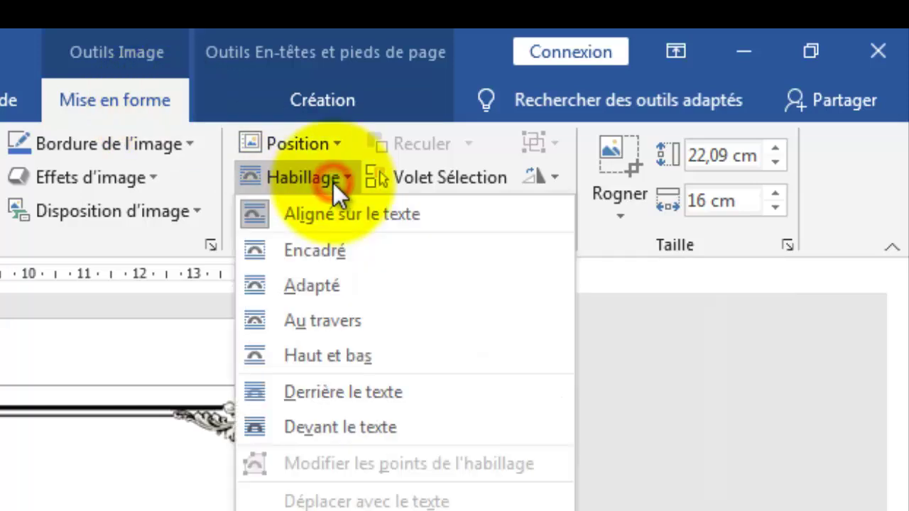
click(337, 393)
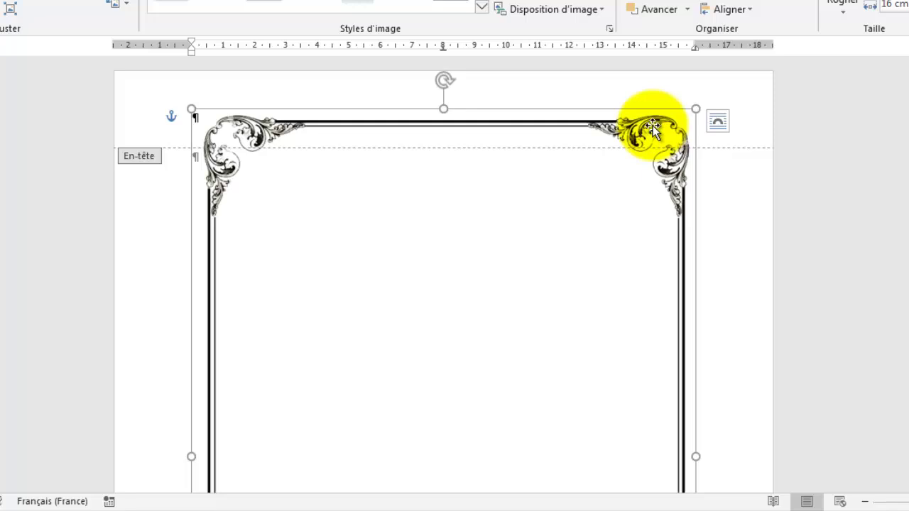
Move the frame to the top-left corner, stretch it to the right edge, then undo the last resize
drag(652, 126, 567, 83)
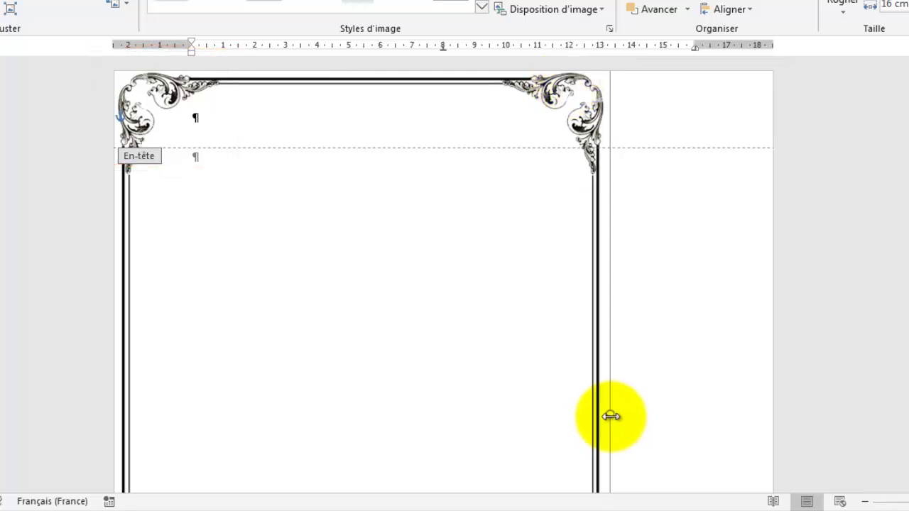
drag(611, 416, 779, 411)
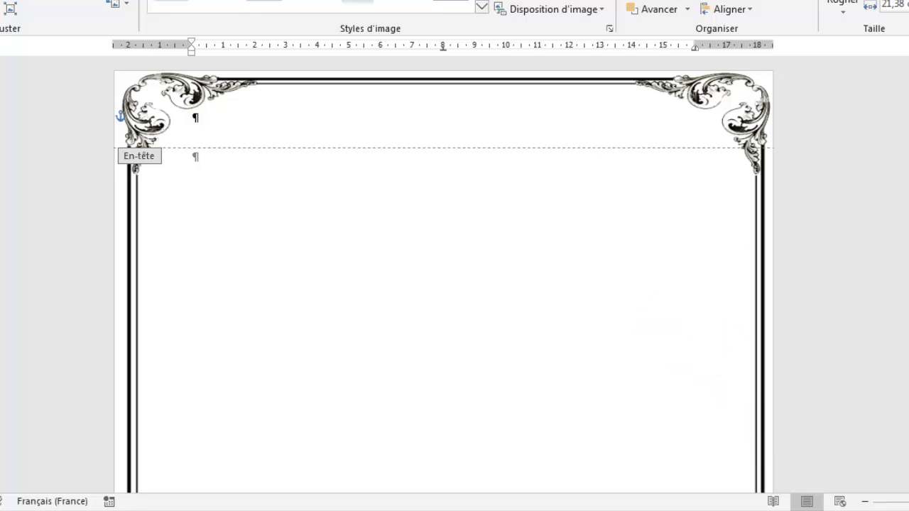
drag(896, 260, 897, 375)
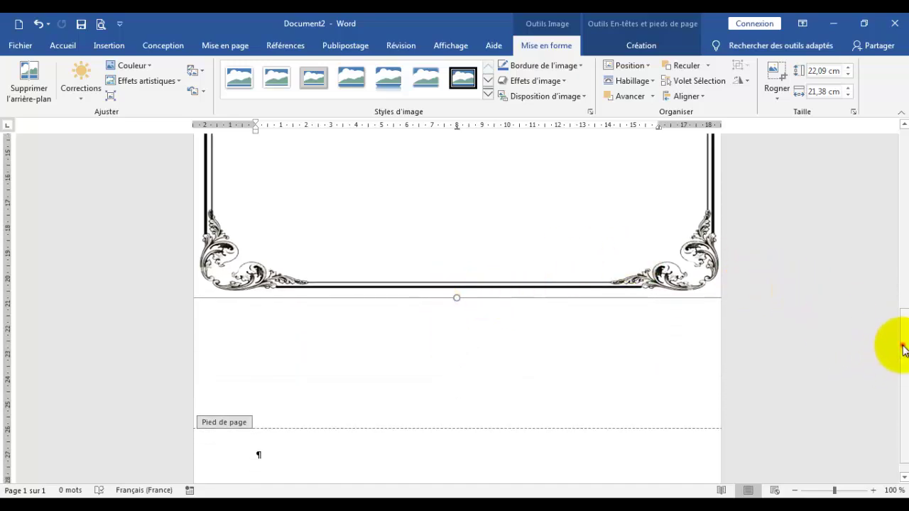
drag(902, 347, 885, 110)
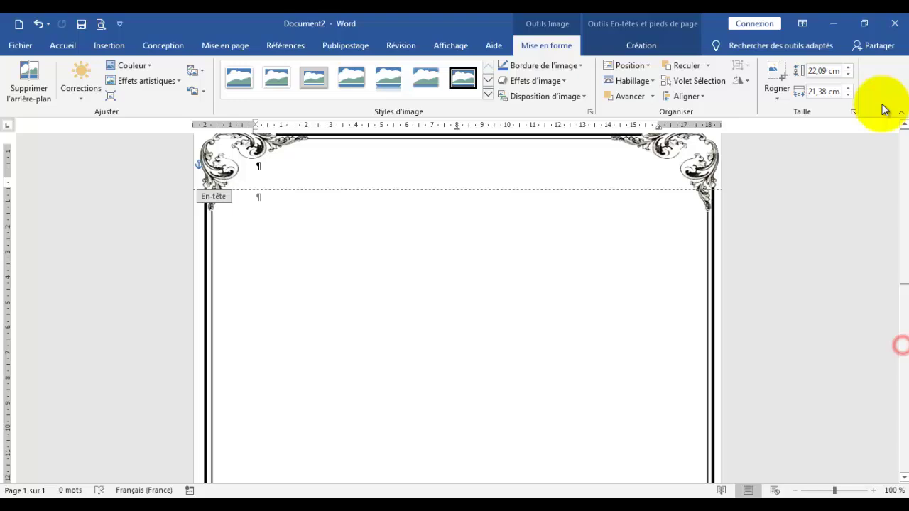
click(39, 24)
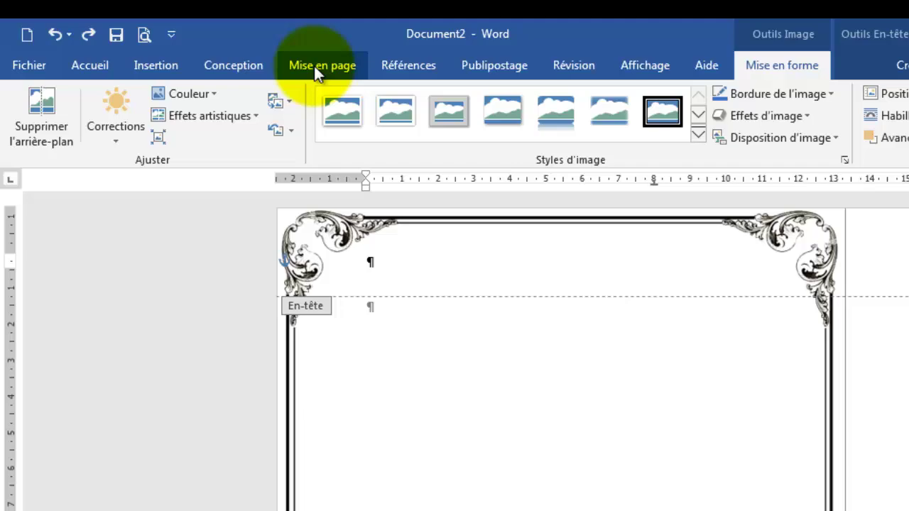
Set the page size to A4 and select the border frame to show its picture formatting options
click(221, 45)
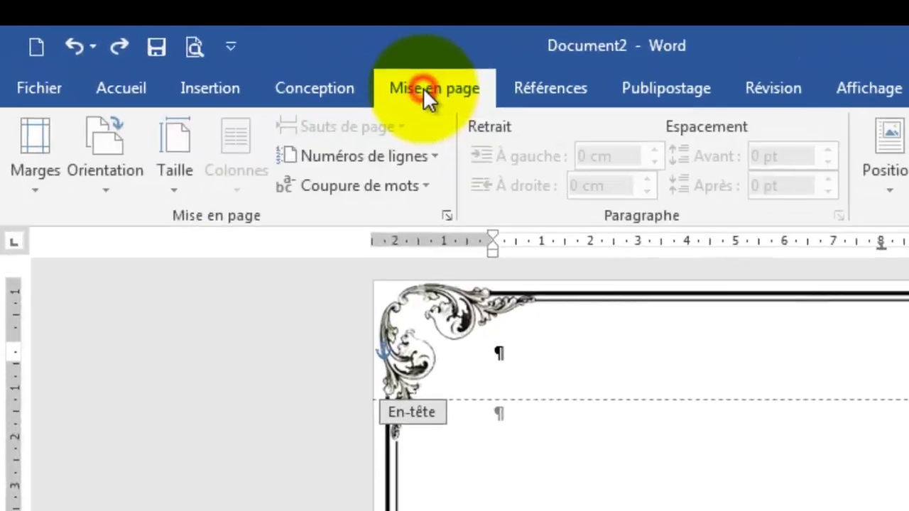
click(184, 201)
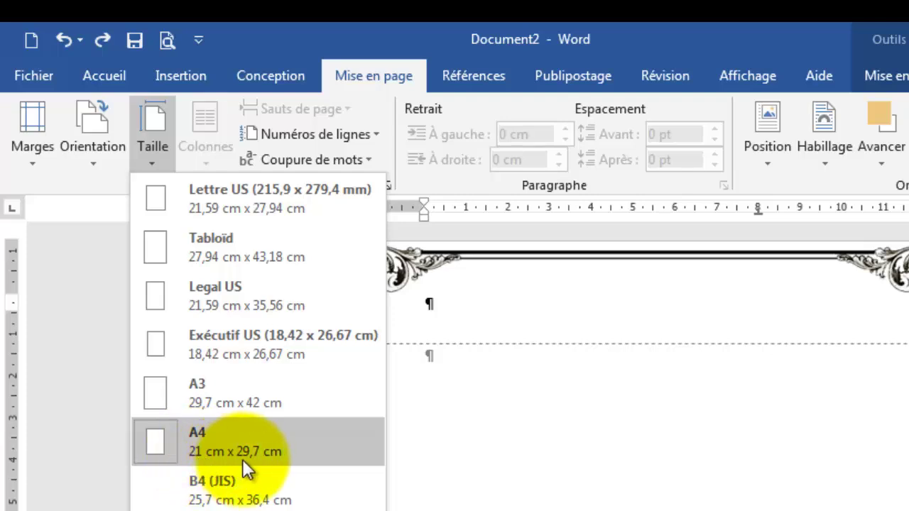
click(152, 158)
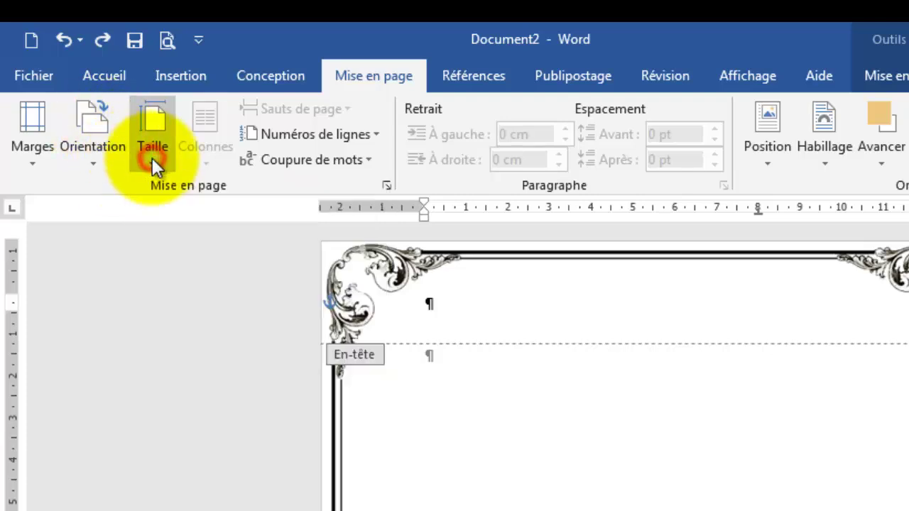
click(462, 256)
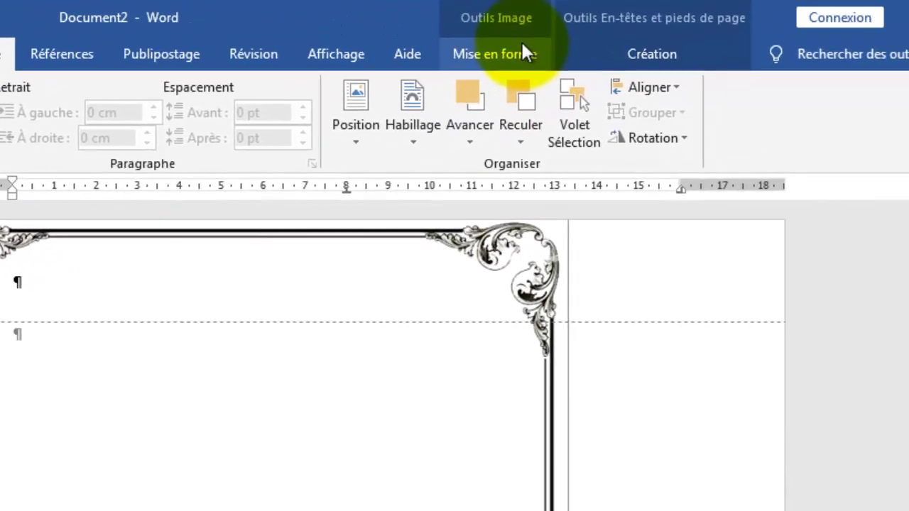
click(524, 56)
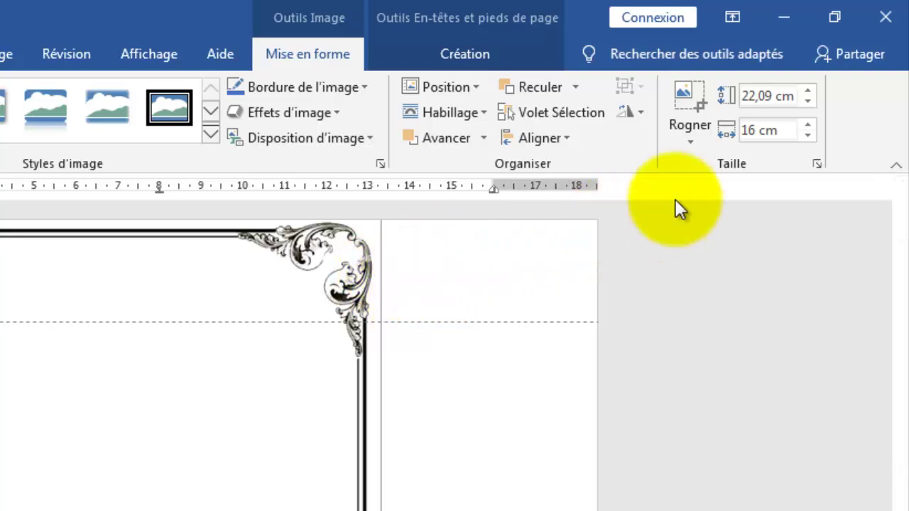
Set the border frame width to 21 cm, then increase it to 21,5 cm (29,68 cm tall)
double_click(753, 130)
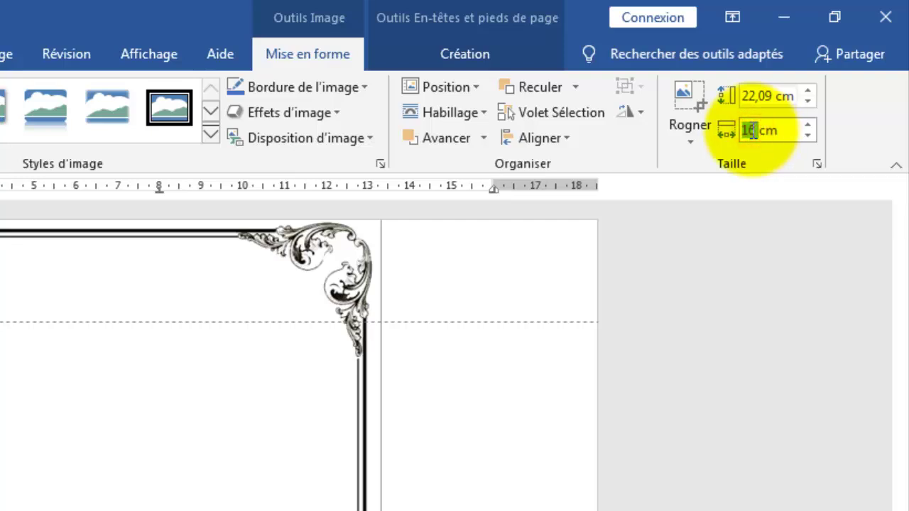
text(21)
key(Return)
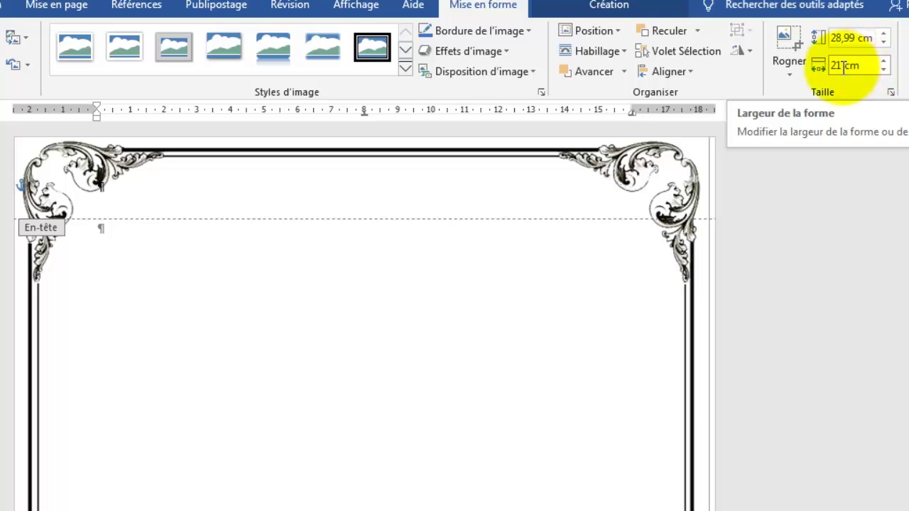
click(883, 62)
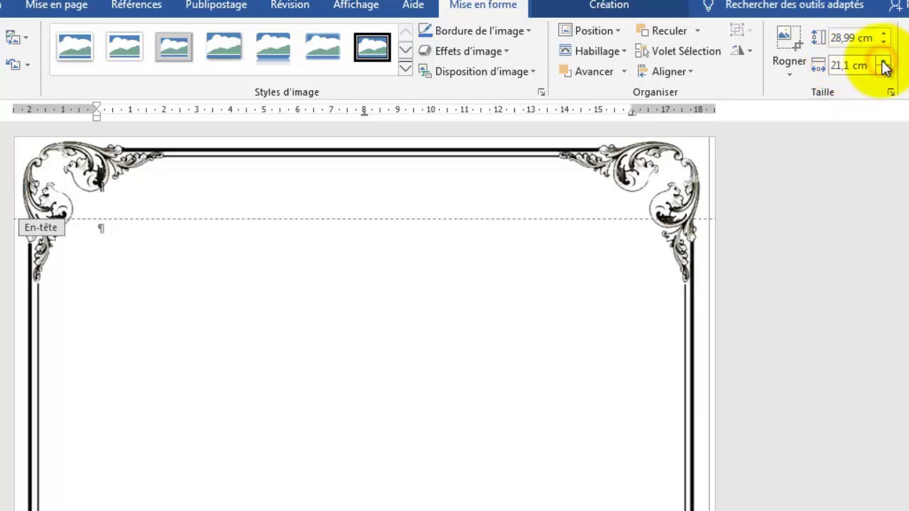
click(883, 61)
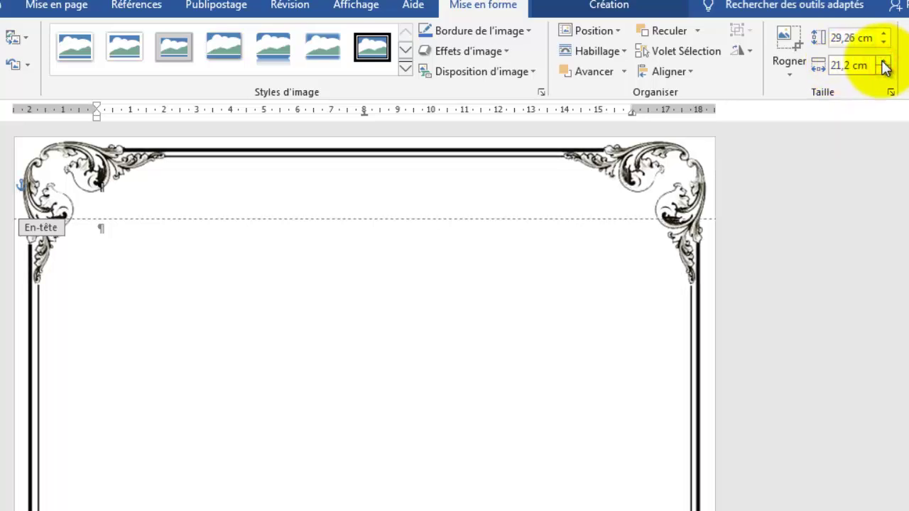
click(883, 62)
click(883, 63)
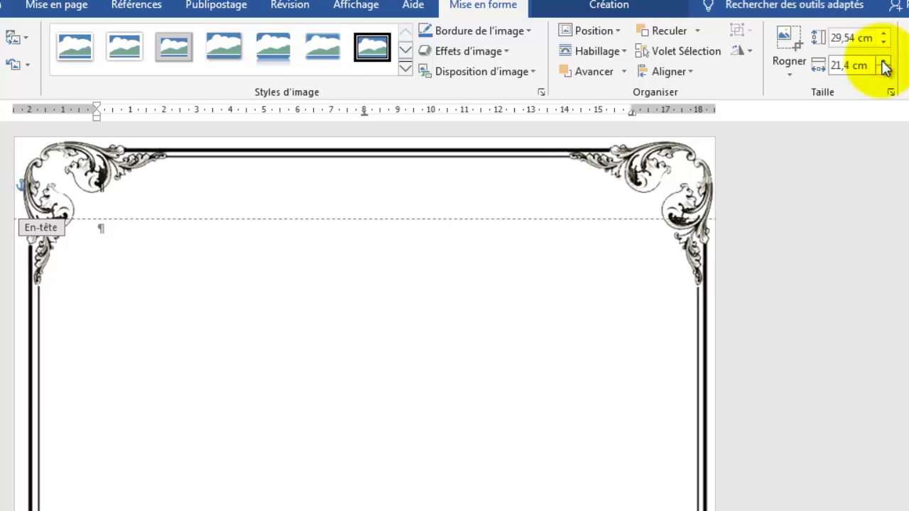
click(884, 63)
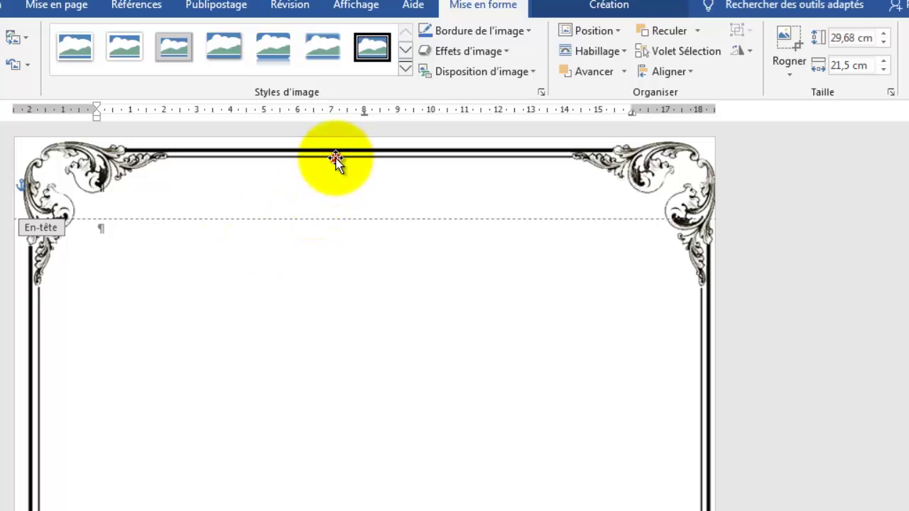
Align the border frame with the page edges and stretch it to 30,08 cm tall
drag(336, 157, 332, 158)
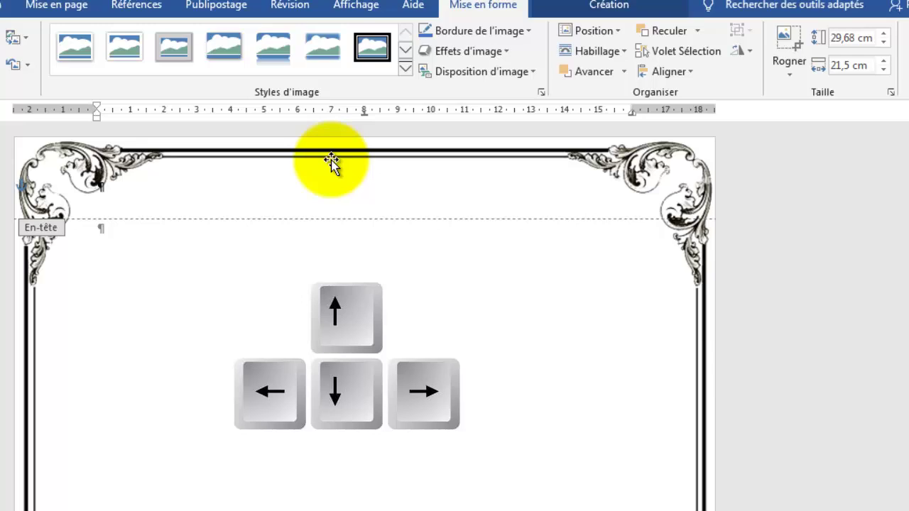
key(Down)
key(Down)
key(Down)
key(Down)
key(Down)
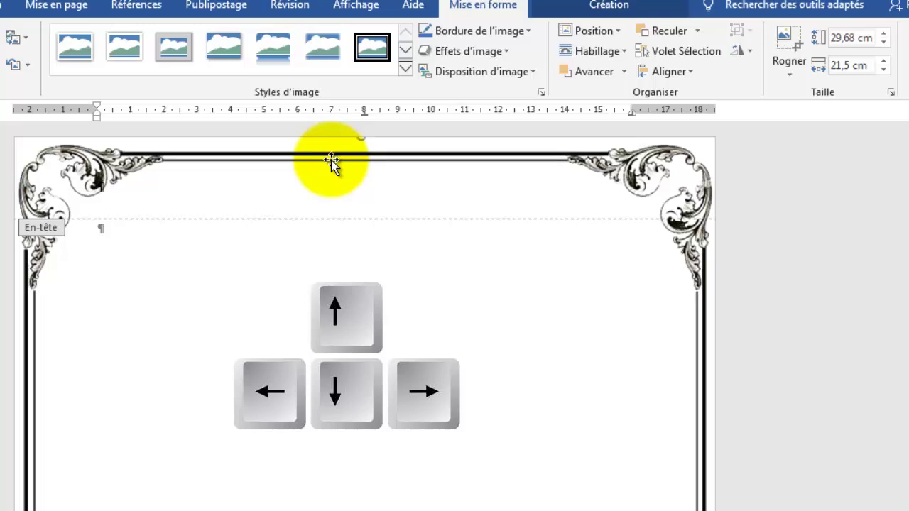
key(Up)
key(Up)
key(Up)
key(Up)
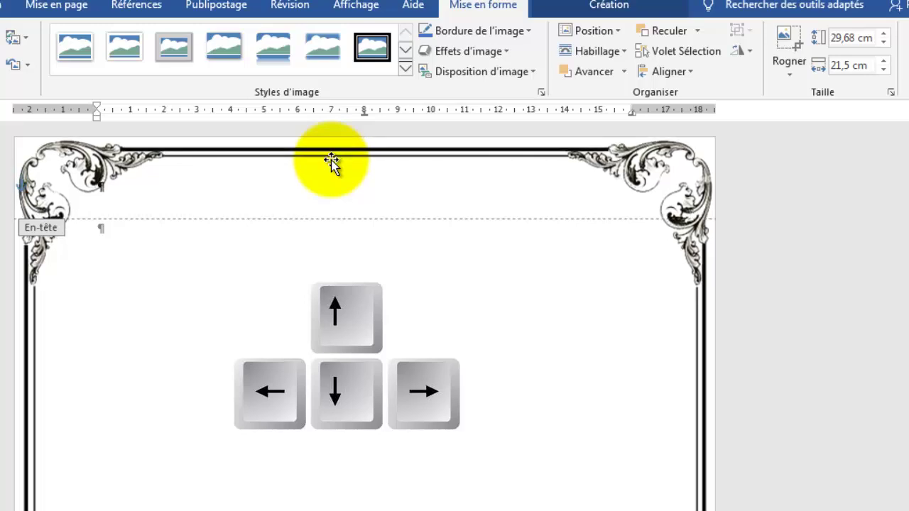
key(Up)
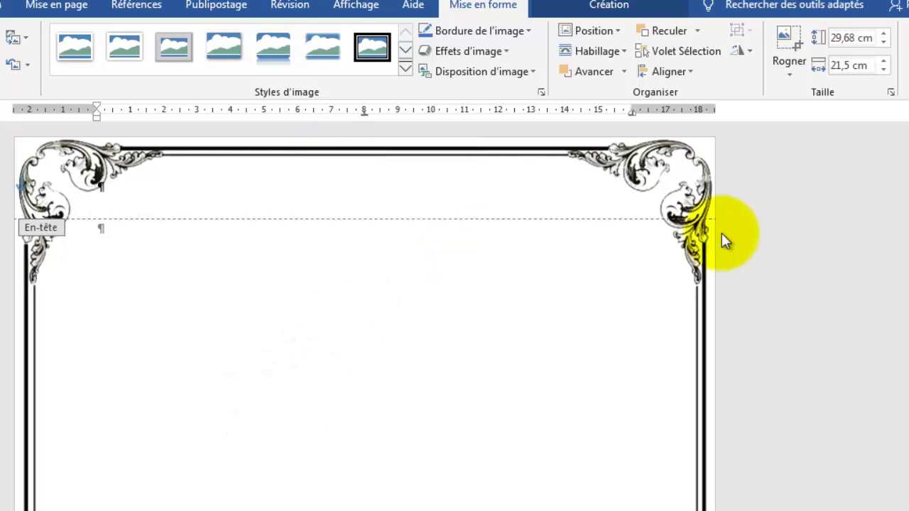
scroll(364, 313, down, 3)
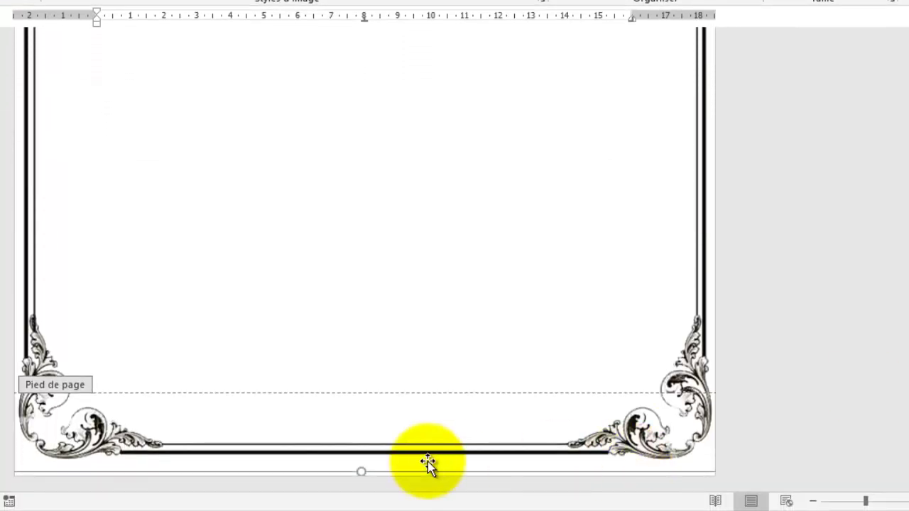
drag(361, 475, 362, 484)
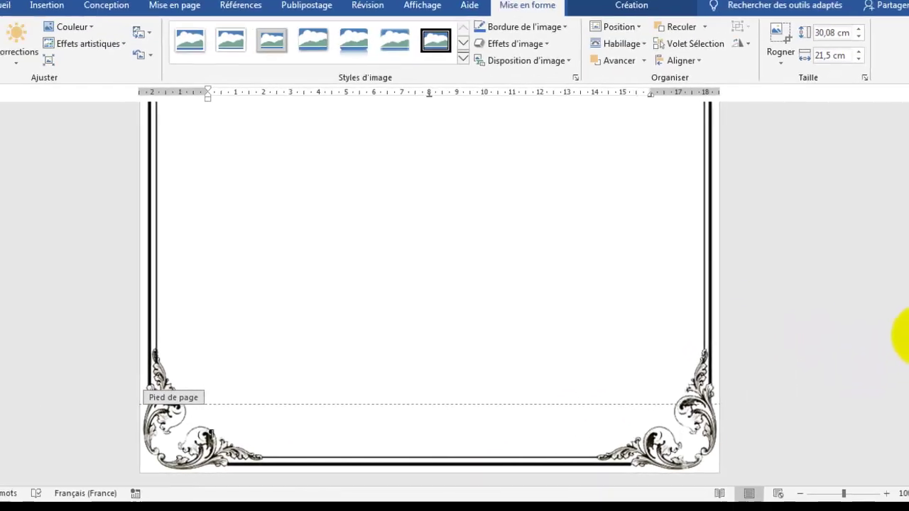
drag(901, 342, 906, 152)
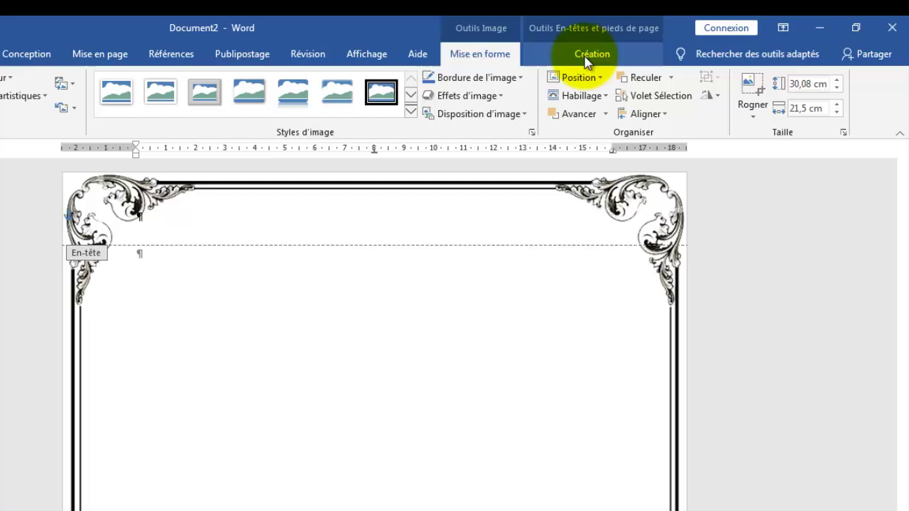
Close header and footer editing
click(641, 45)
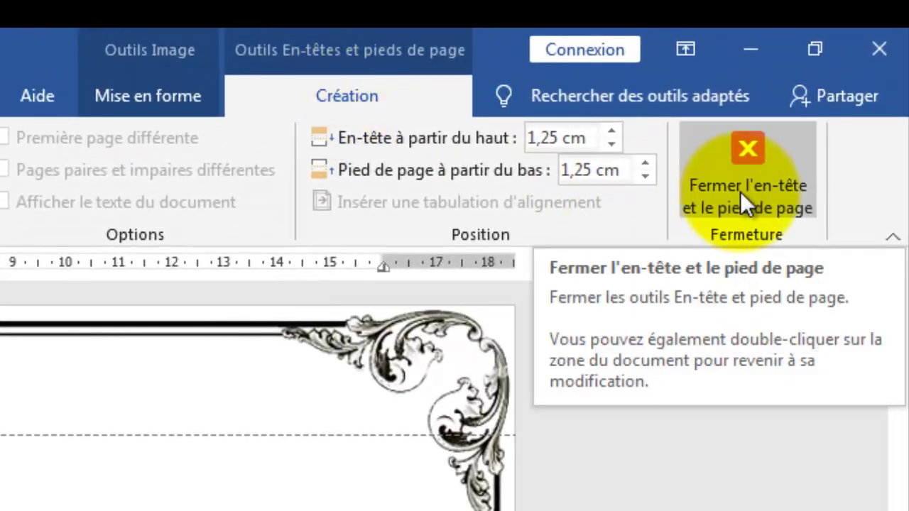
click(741, 170)
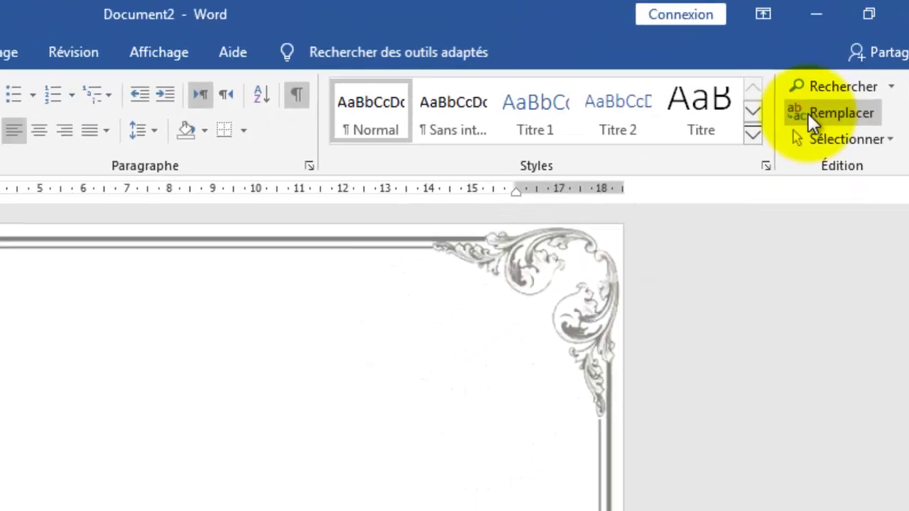
scroll(199, 197, down, 2)
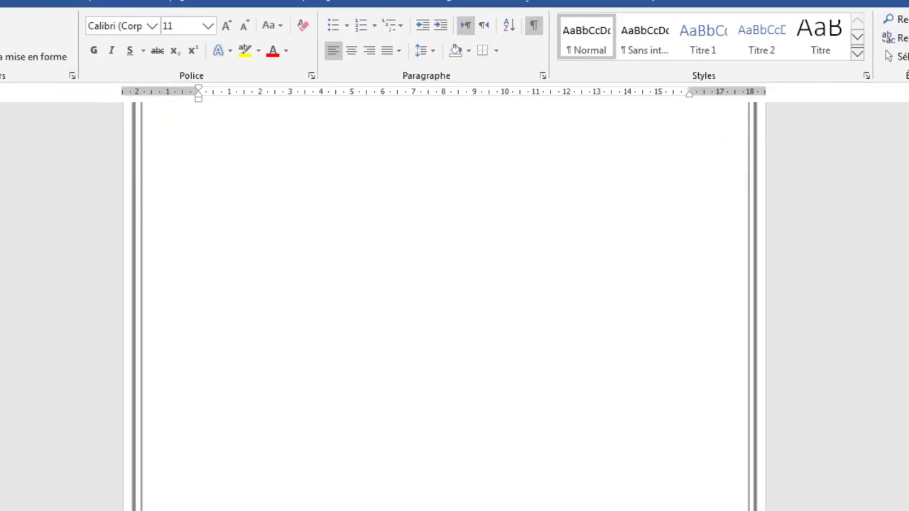
Select the two sample lines inside the frame and make them bold
scroll(445, 306, down, 3)
scroll(445, 305, up, 2)
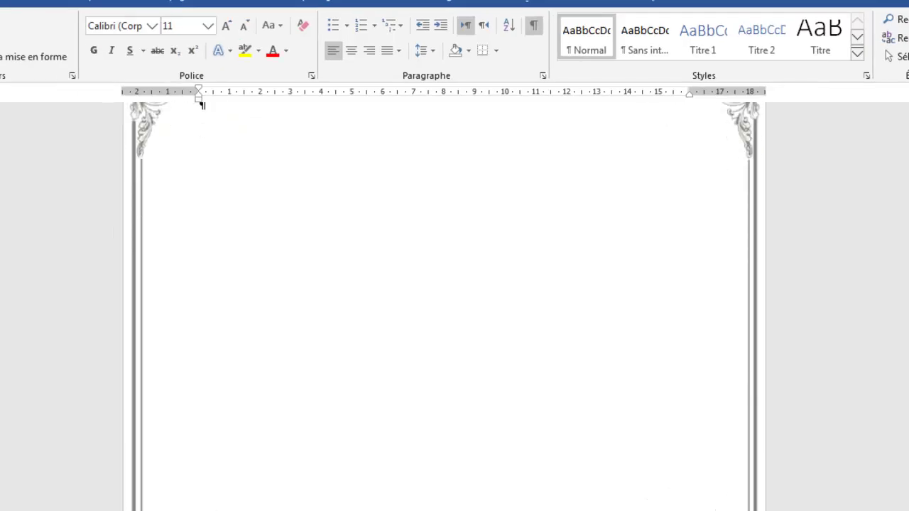
scroll(445, 305, up, 2)
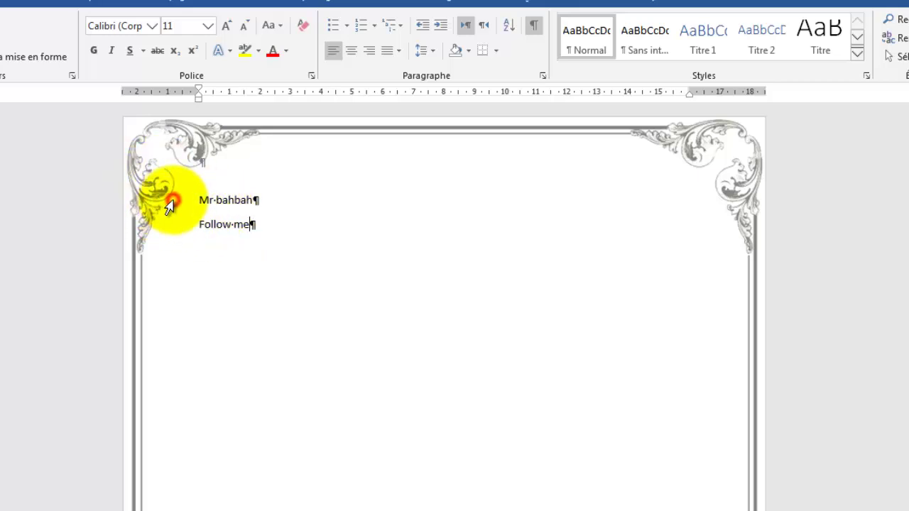
drag(171, 206, 174, 237)
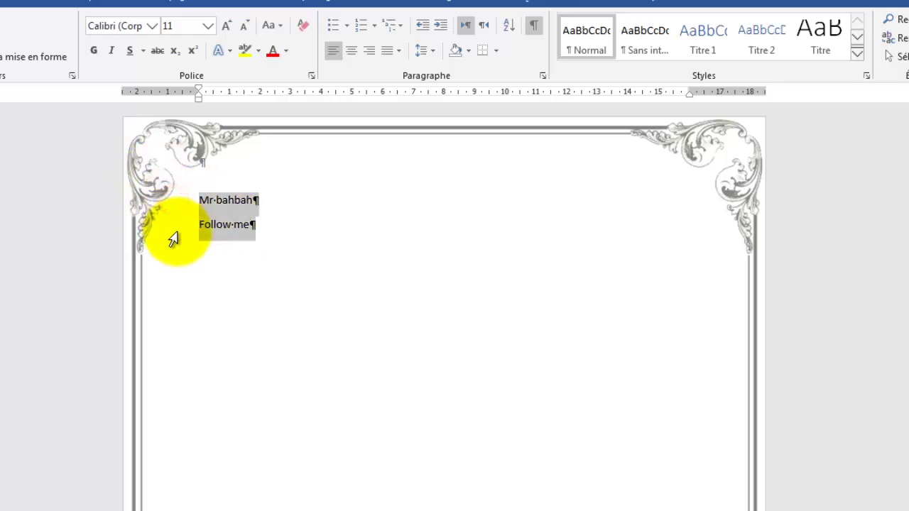
click(96, 53)
Enlarge the two lines to 36 pt and centre them on the page
click(225, 26)
click(225, 26)
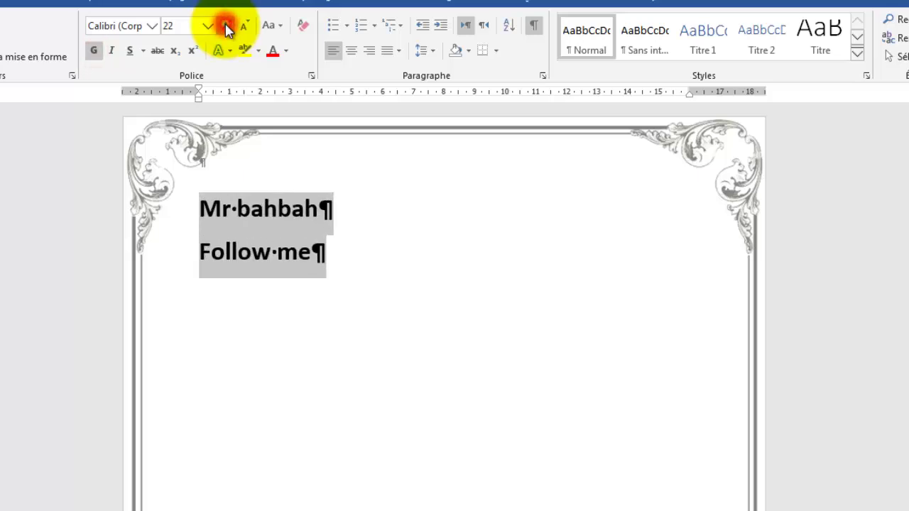
click(226, 26)
click(226, 26)
click(226, 26)
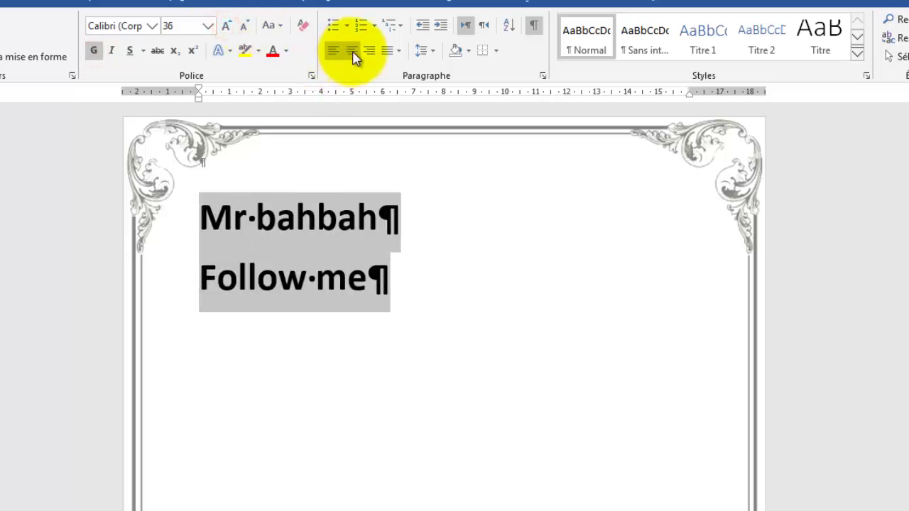
click(353, 53)
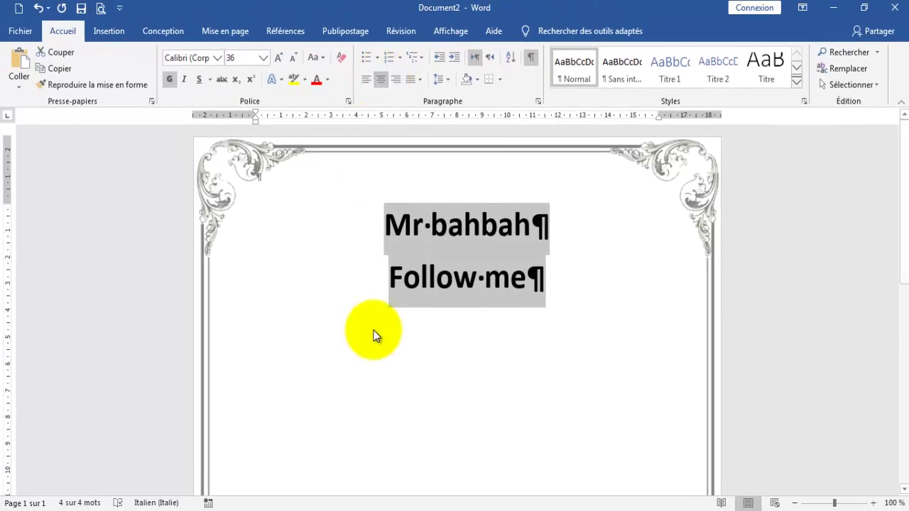
click(469, 321)
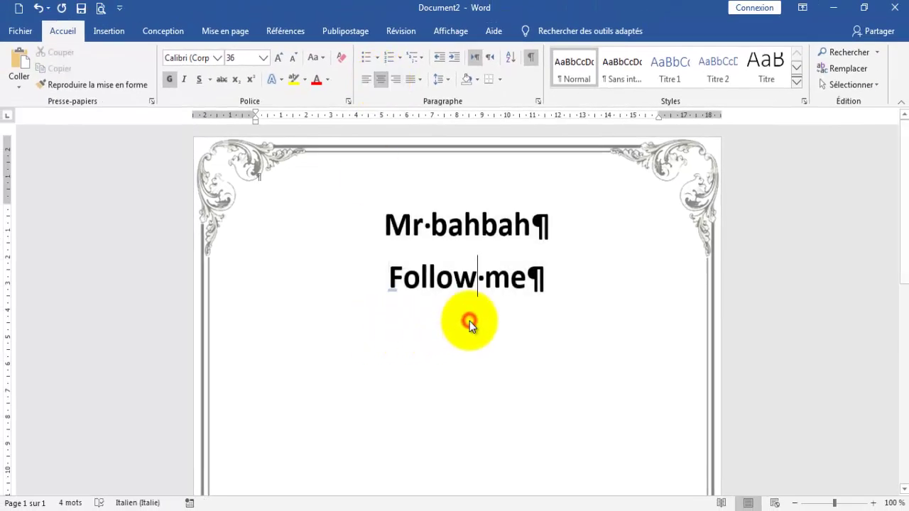
mouse_move(429, 506)
click(438, 474)
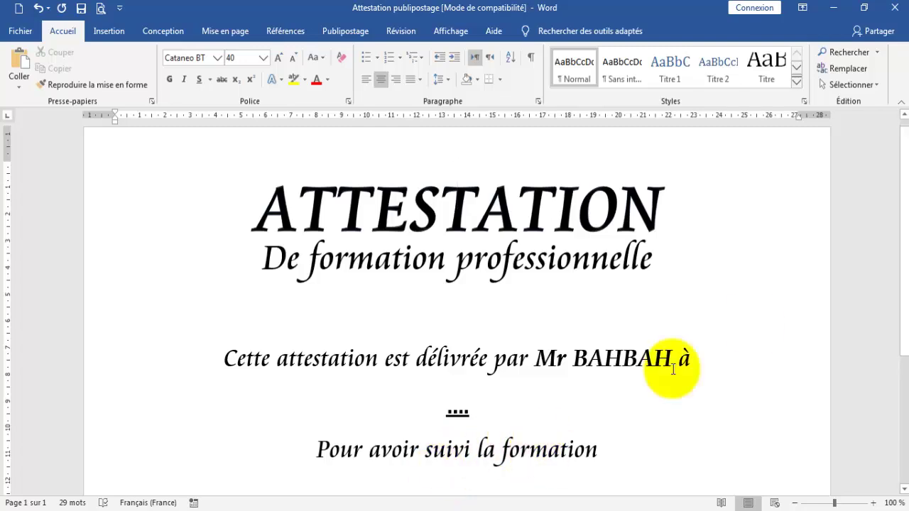
mouse_move(903, 169)
mouse_down()
mouse_move(899, 200)
mouse_move(904, 142)
mouse_up()
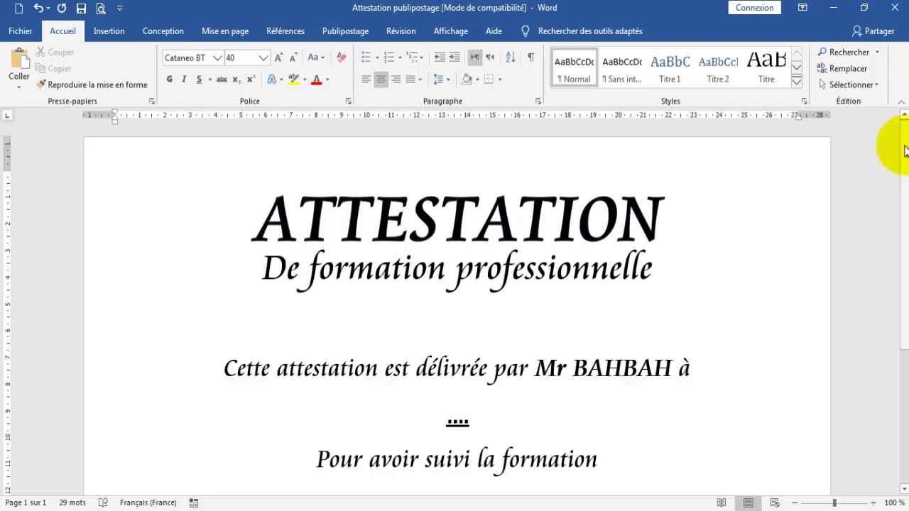
drag(903, 149, 903, 328)
drag(903, 268, 896, 197)
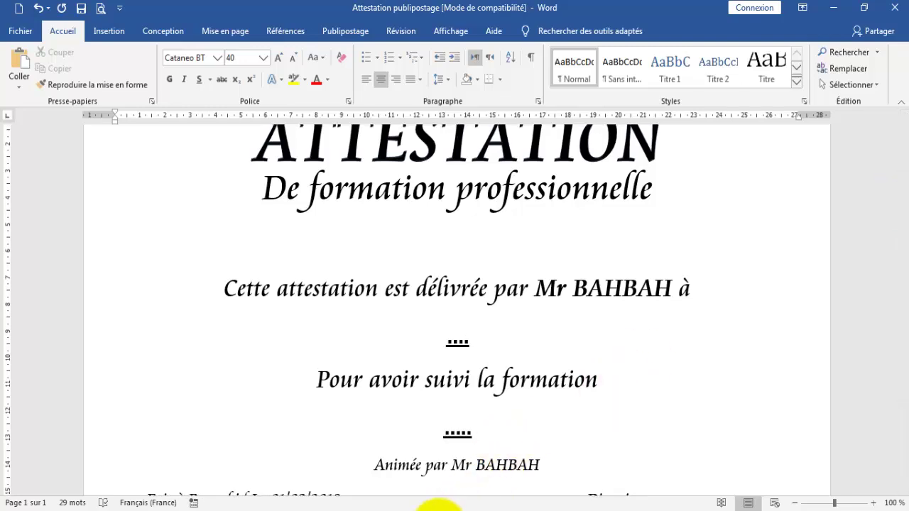
mouse_move(432, 503)
click(541, 463)
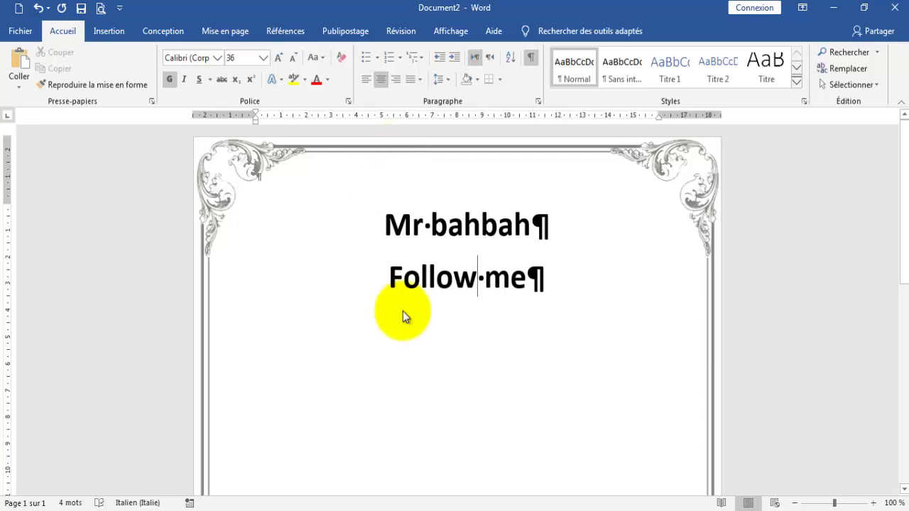
mouse_move(422, 504)
click(431, 488)
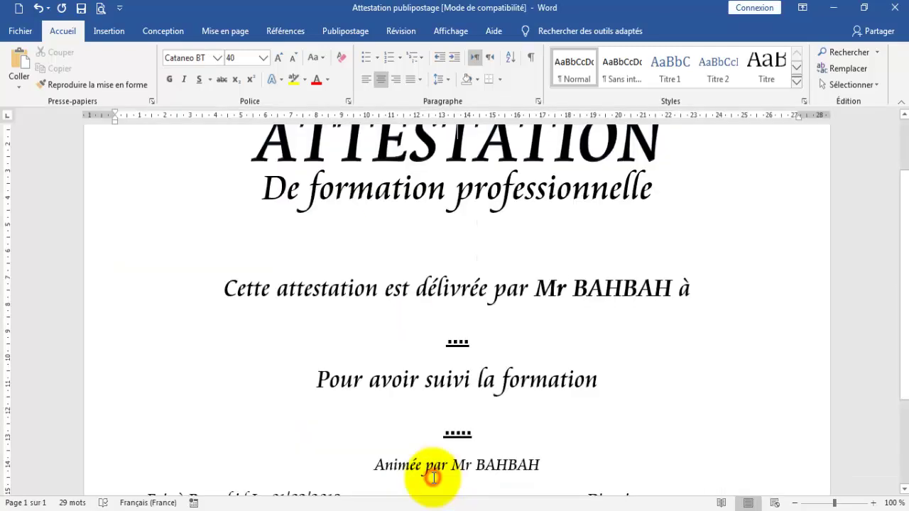
drag(905, 245, 897, 196)
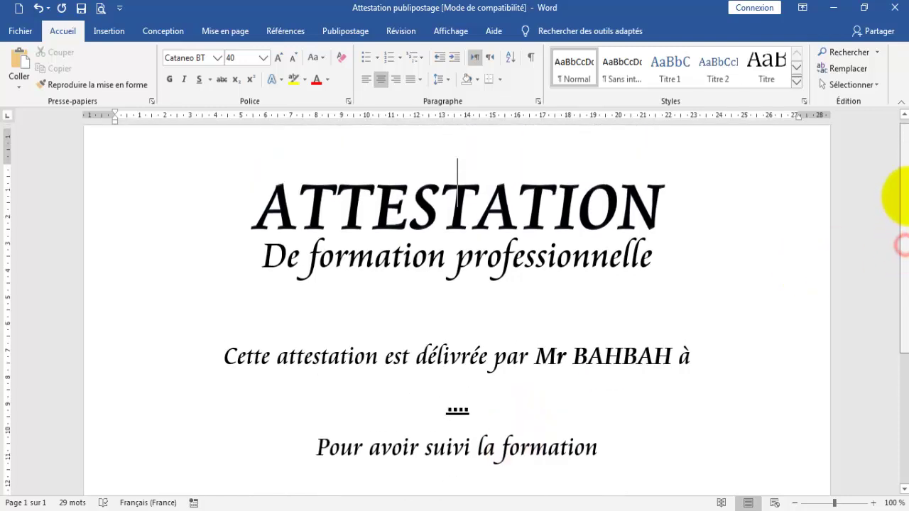
click(463, 233)
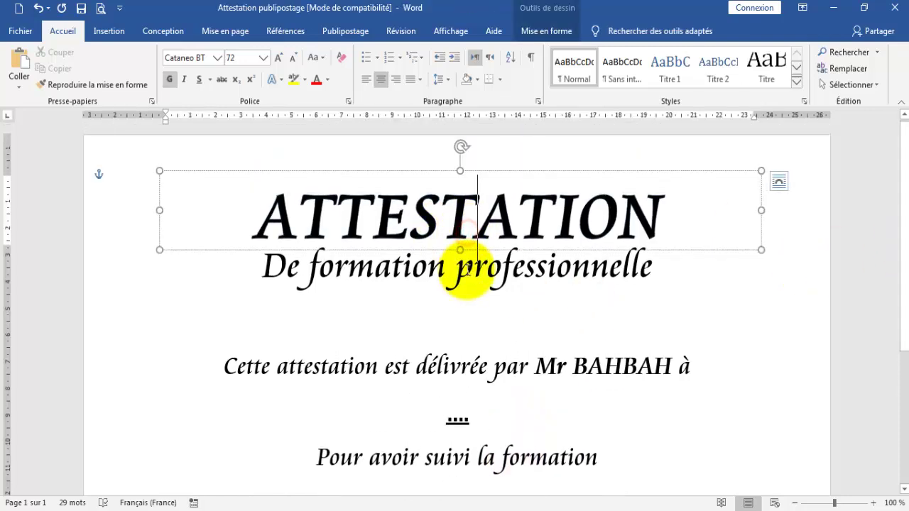
click(457, 269)
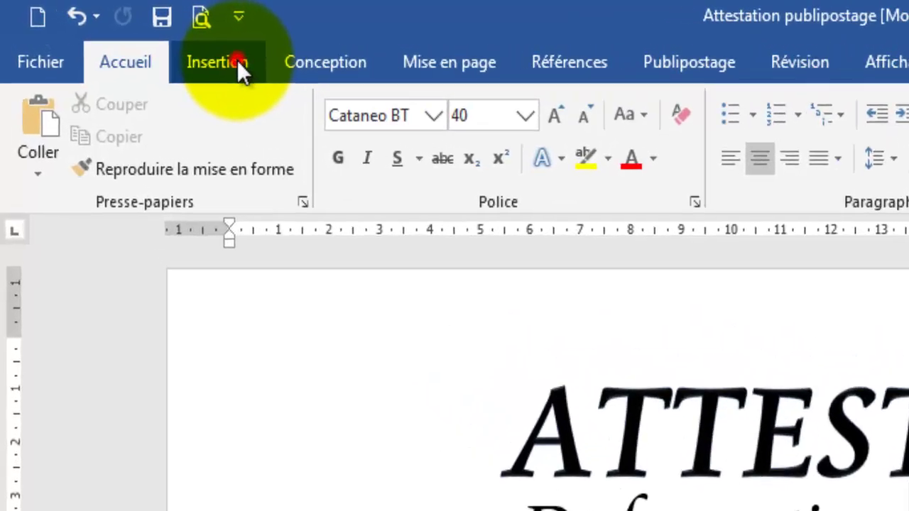
Insert the attesta PNG frame image from the Desktop (Bureau) into the certificate
click(236, 60)
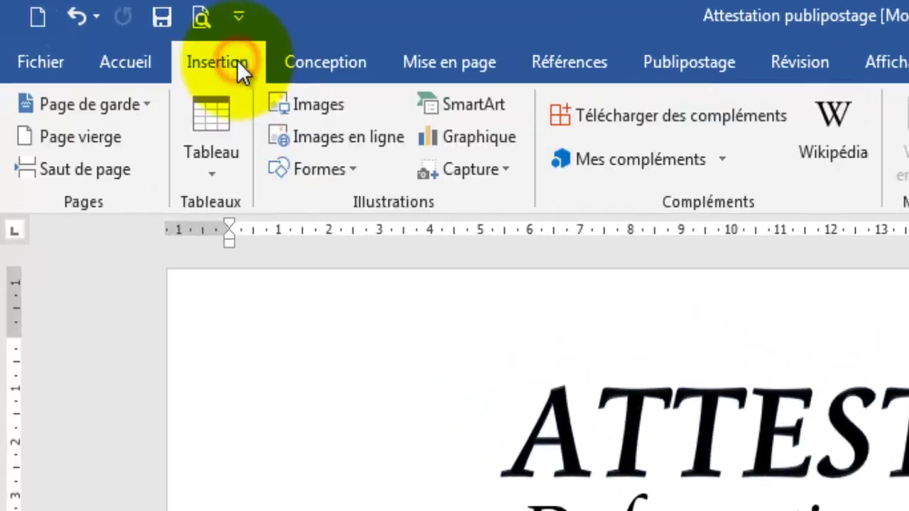
click(313, 112)
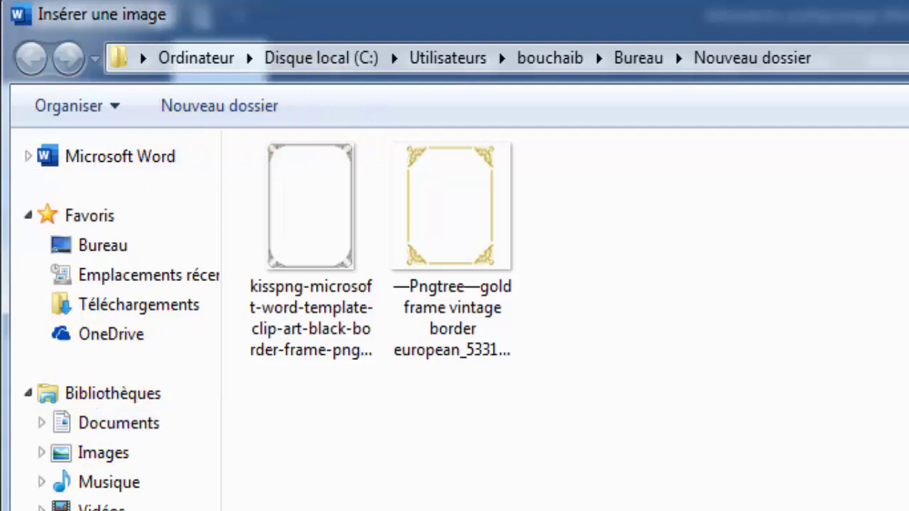
click(115, 250)
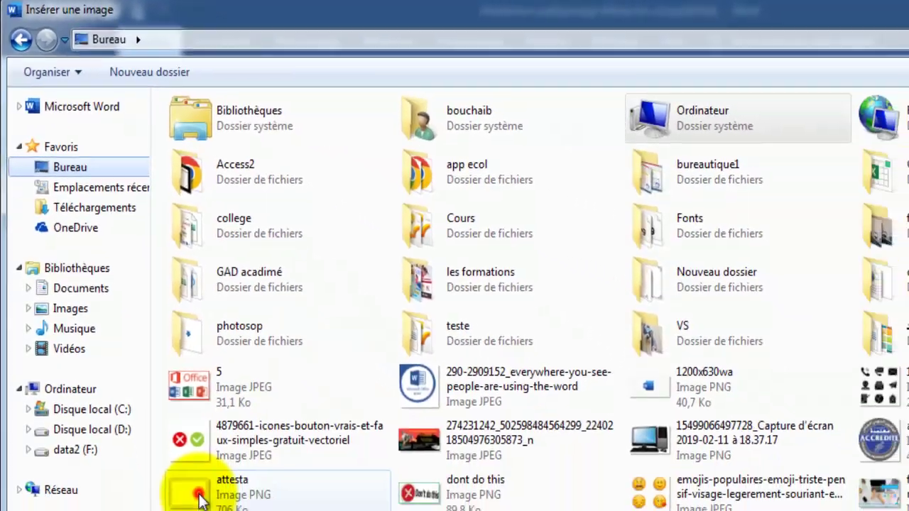
click(186, 465)
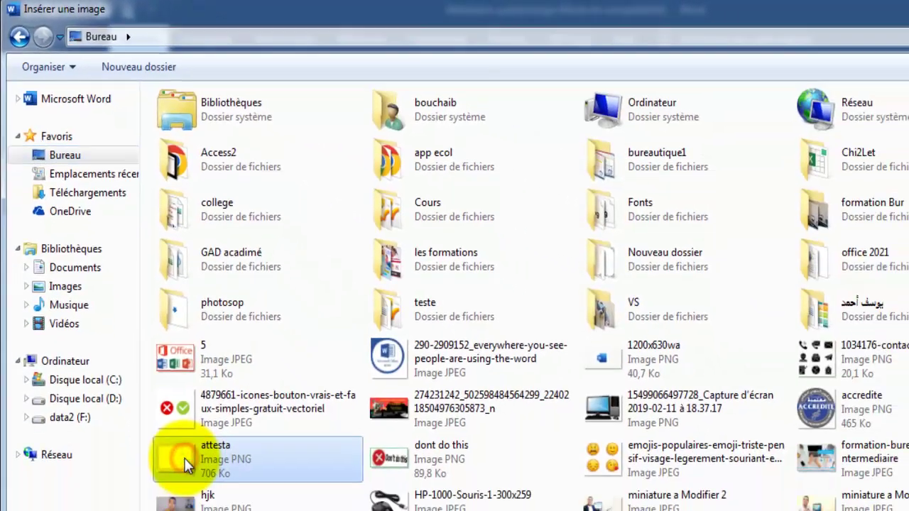
click(175, 462)
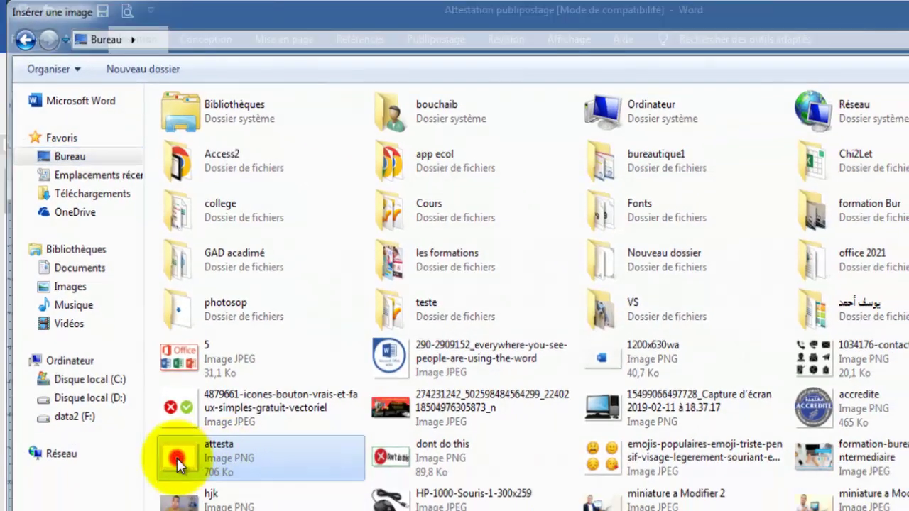
double_click(177, 458)
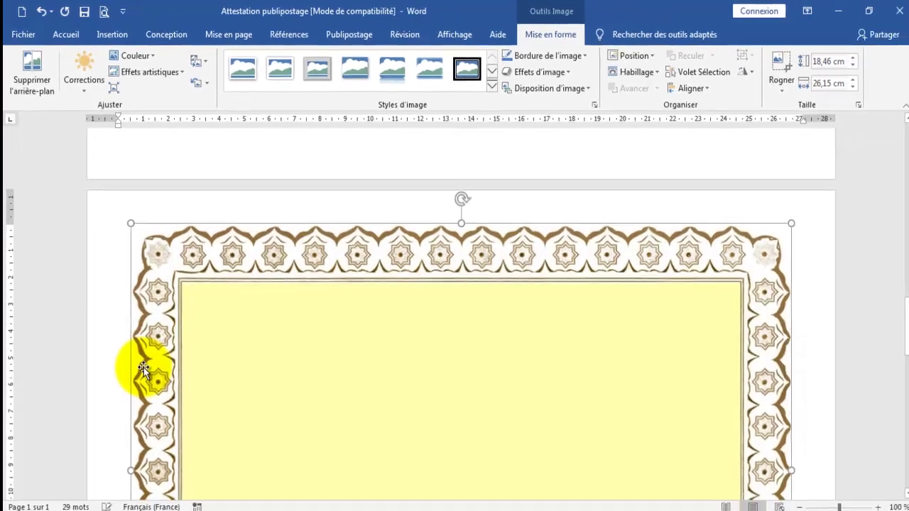
Set the attesta frame's text wrapping to Derrière le texte so the wording shows over it
drag(900, 326, 897, 133)
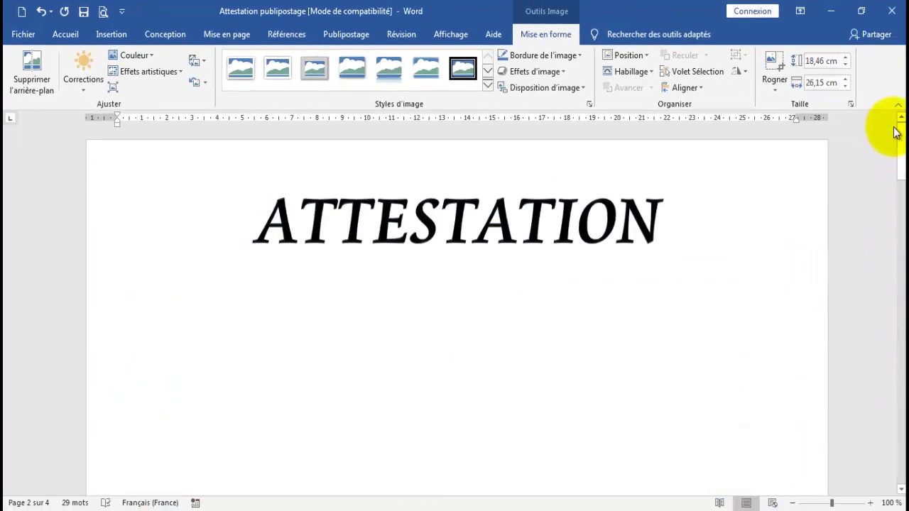
drag(901, 139, 897, 325)
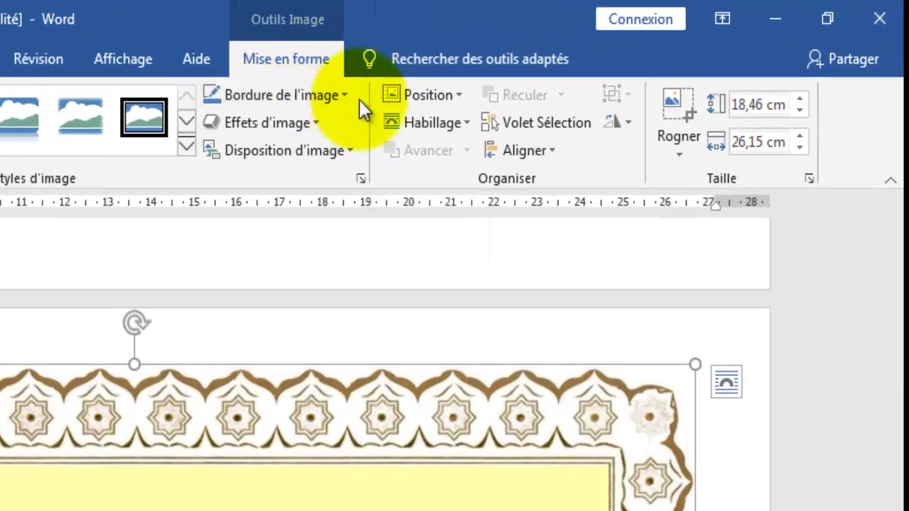
click(426, 125)
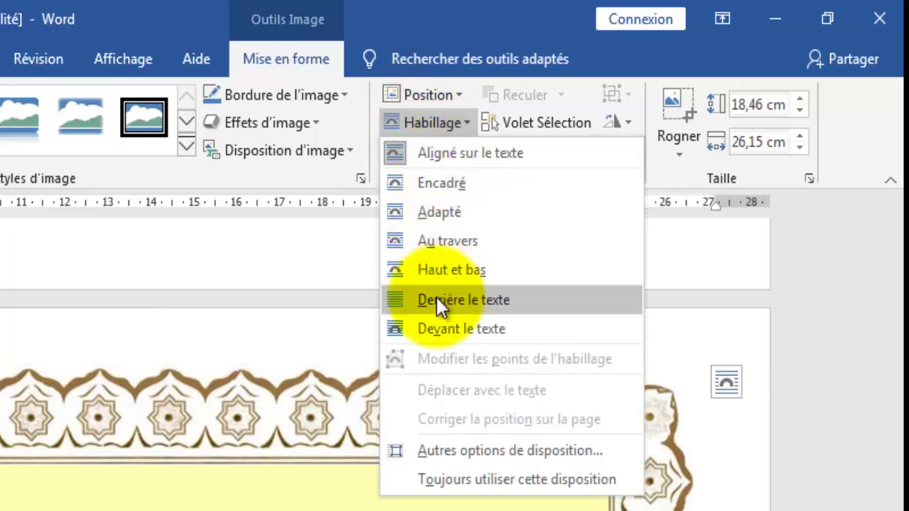
click(436, 298)
Move the attesta frame up and left to the page's top-left corner
scroll(529, 239, down, 5)
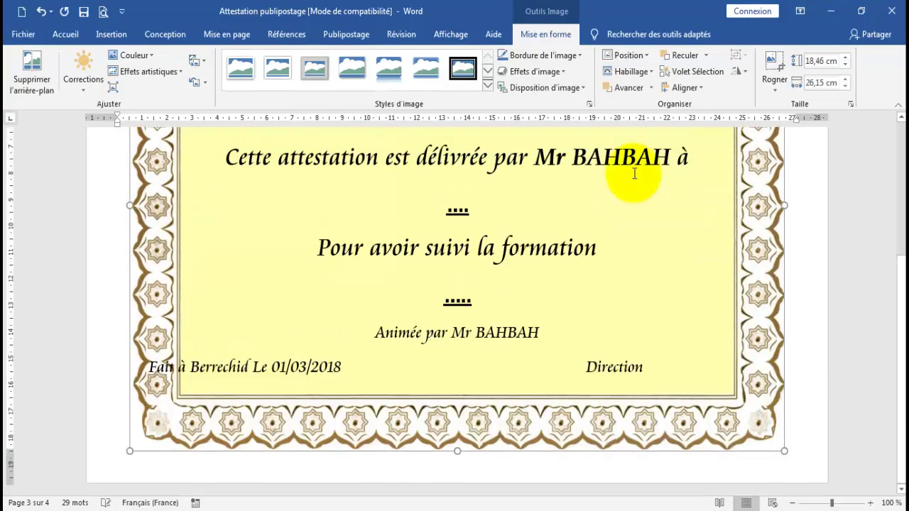
drag(899, 295, 887, 182)
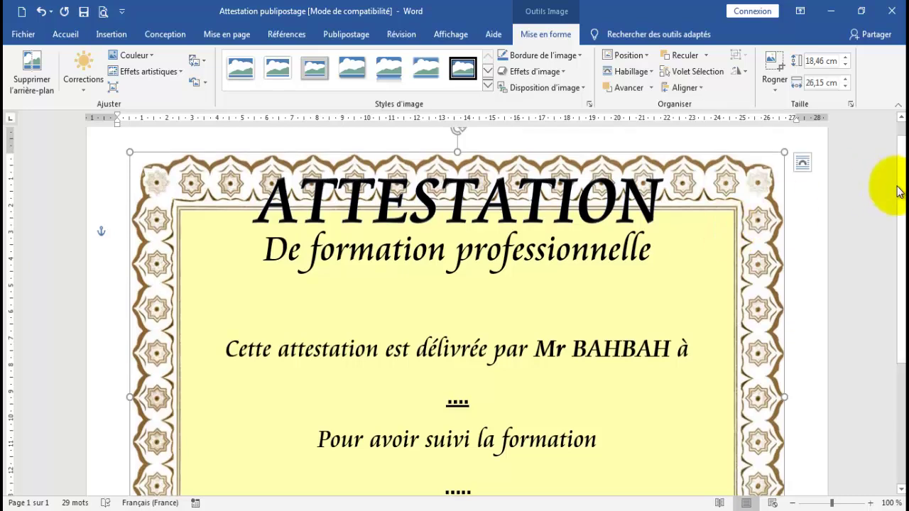
drag(903, 188, 903, 174)
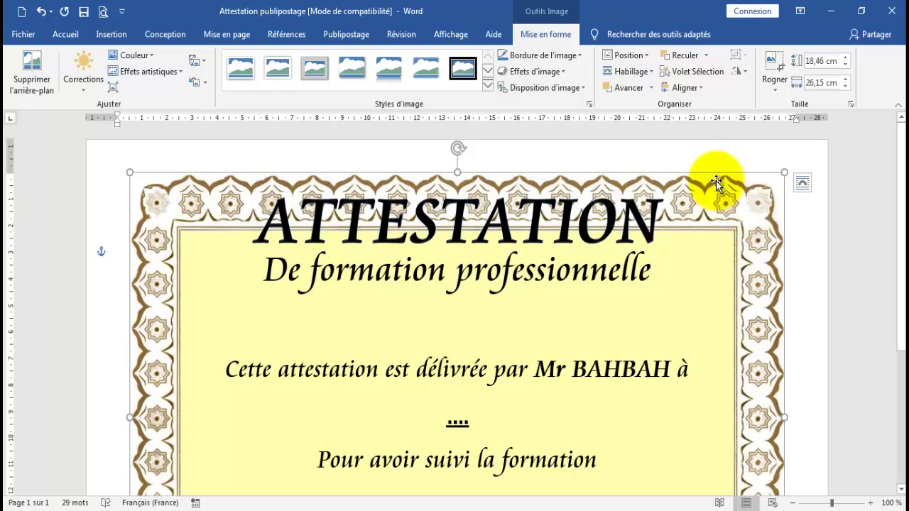
drag(731, 173, 680, 138)
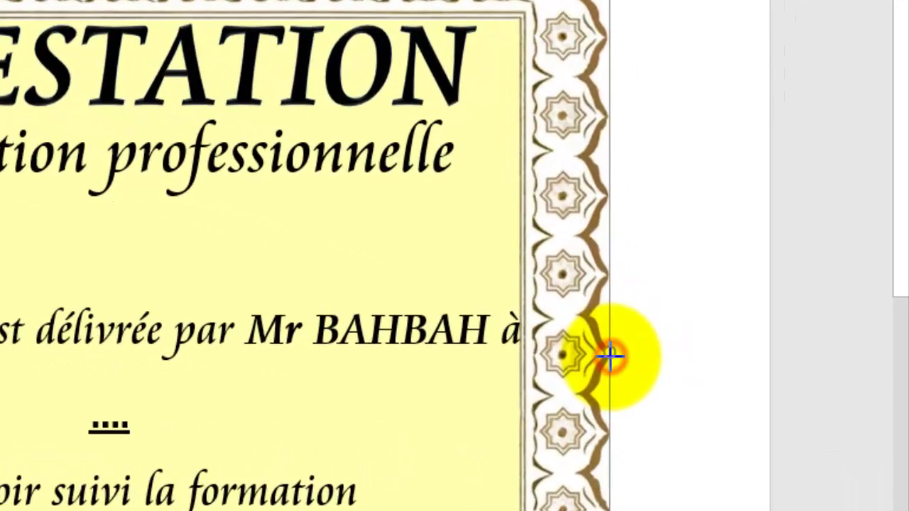
Stretch the frame's right and bottom edges to the page edges, about 21,09 × 29,79 cm
drag(739, 384, 755, 384)
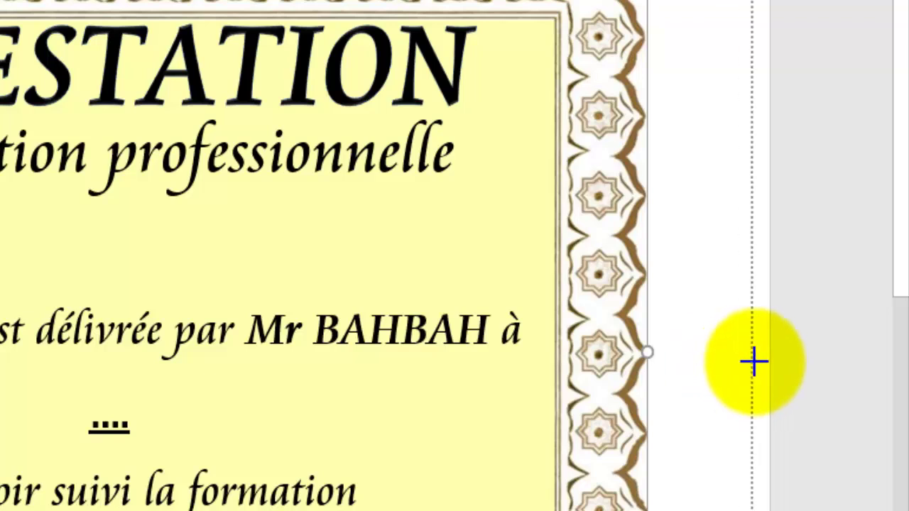
drag(644, 357, 779, 362)
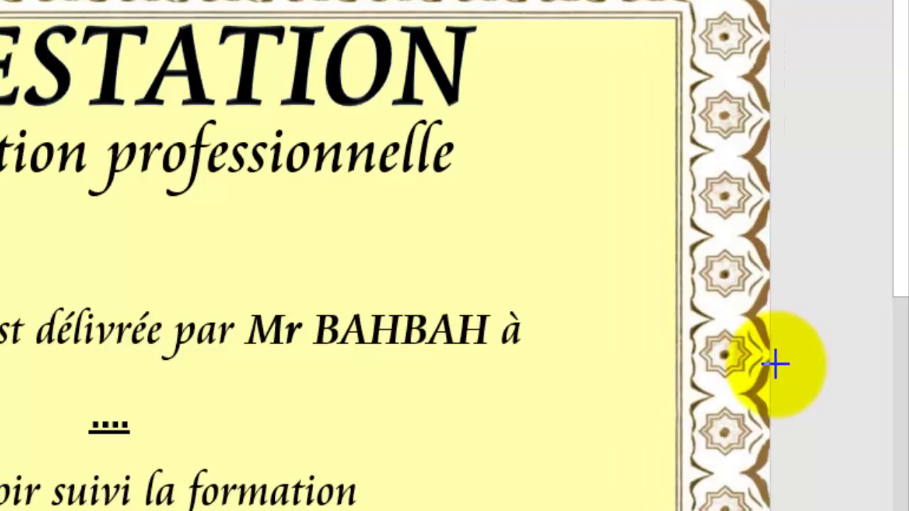
drag(779, 362, 771, 367)
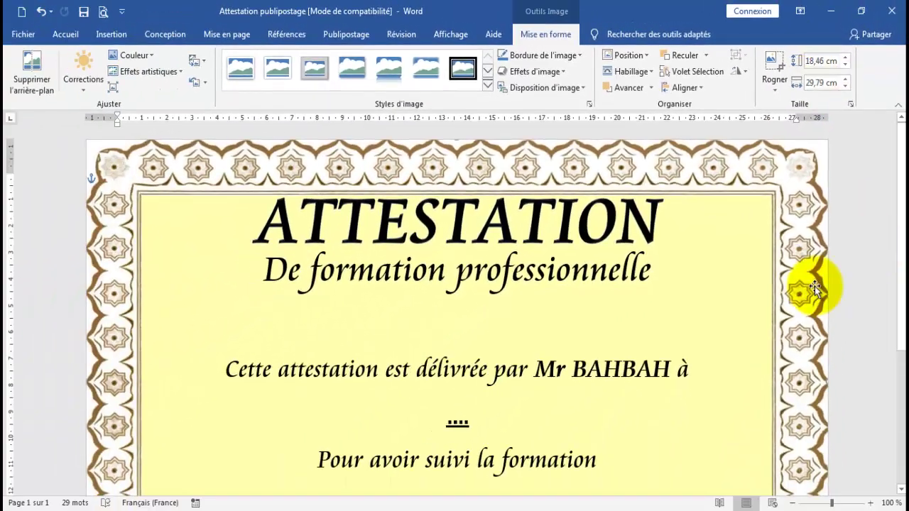
click(900, 182)
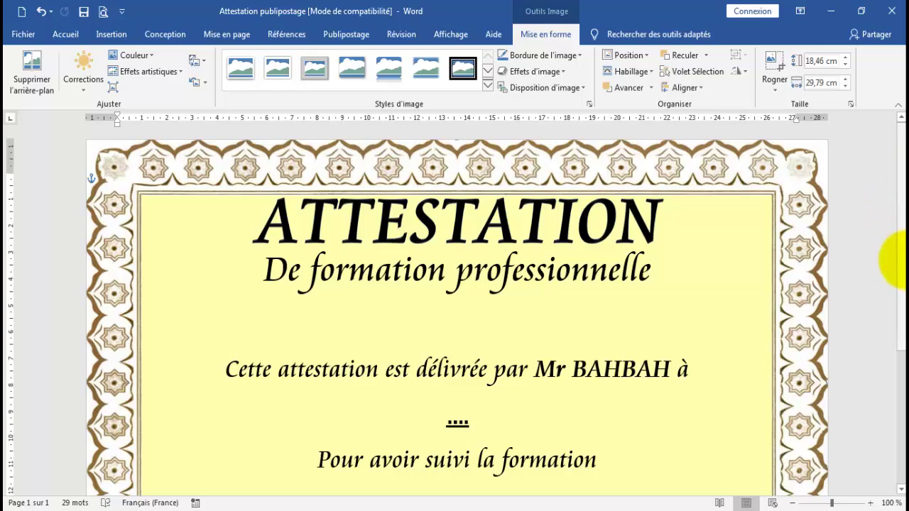
drag(899, 259, 904, 348)
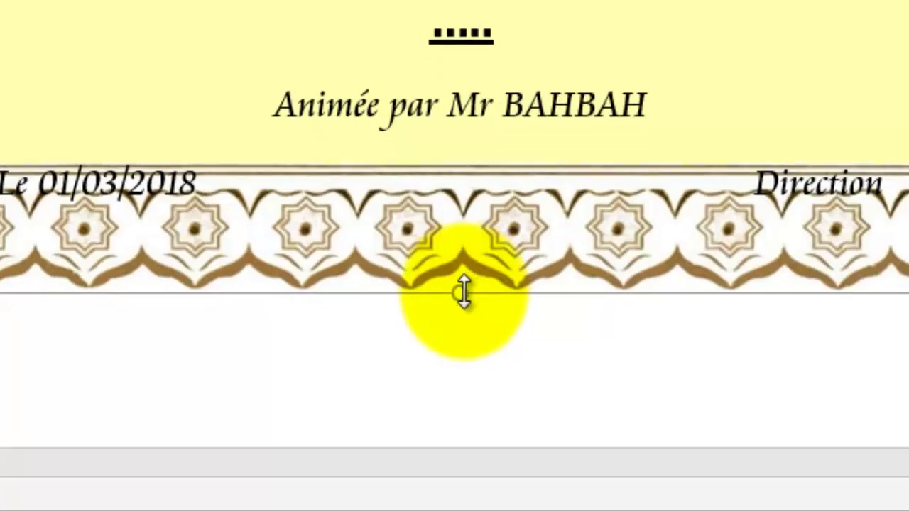
drag(462, 293, 463, 454)
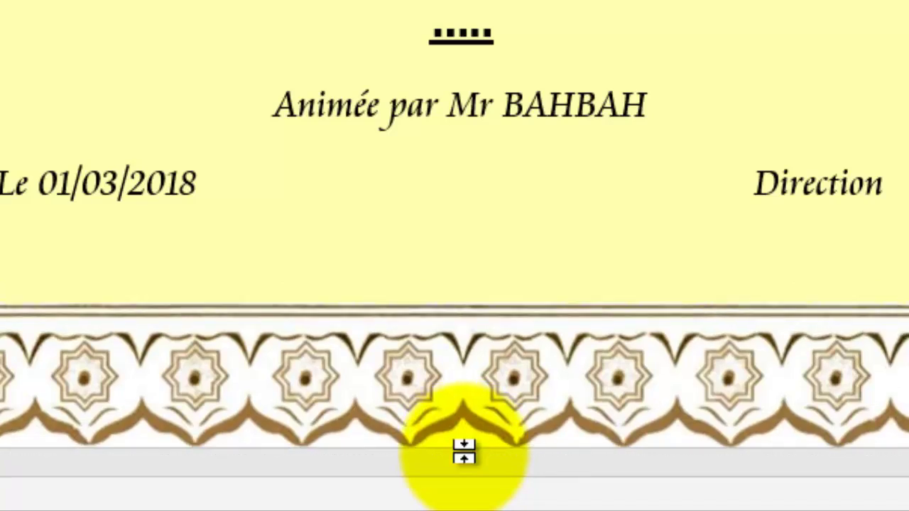
Collapse the ribbon to give the framed certificate page more room
scroll(895, 199, up, 3)
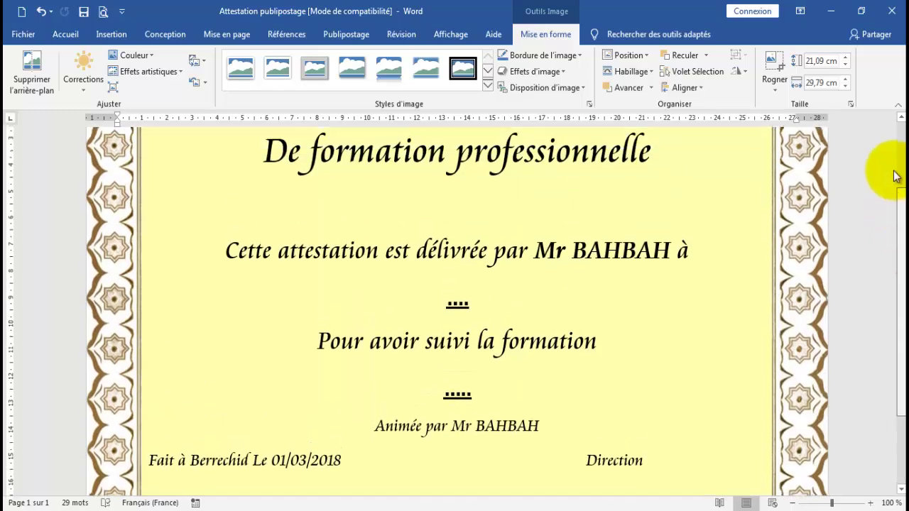
drag(897, 174, 896, 127)
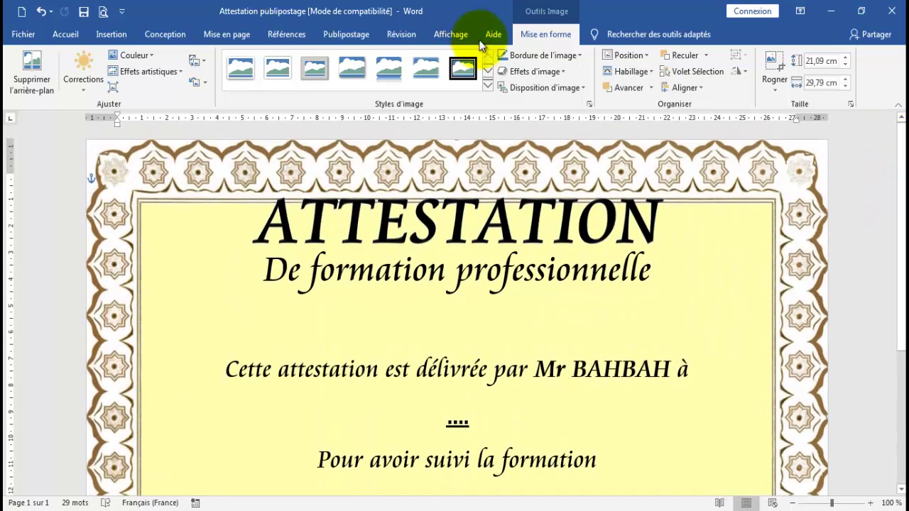
click(540, 30)
double_click(541, 33)
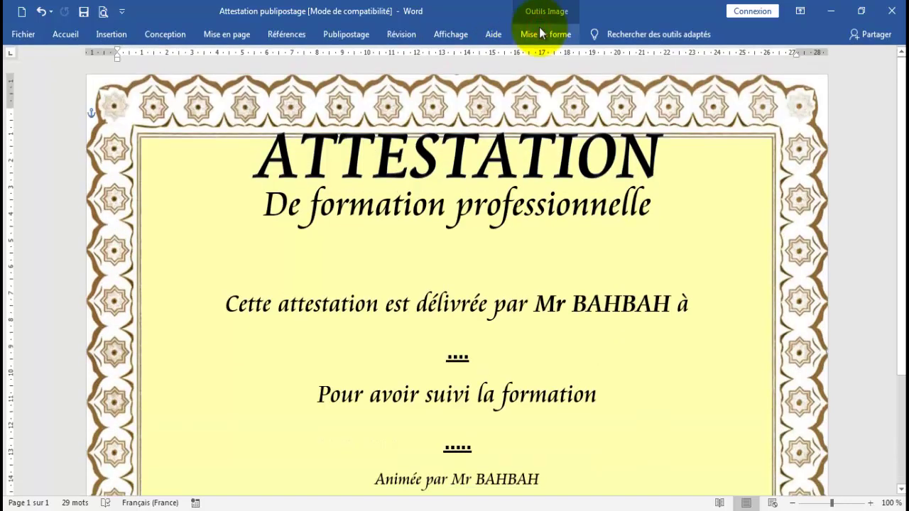
Switch to the other Word window with the Arabic yellow-framed document
mouse_move(903, 103)
mouse_down()
mouse_move(902, 190)
mouse_move(897, 85)
mouse_move(900, 213)
mouse_up()
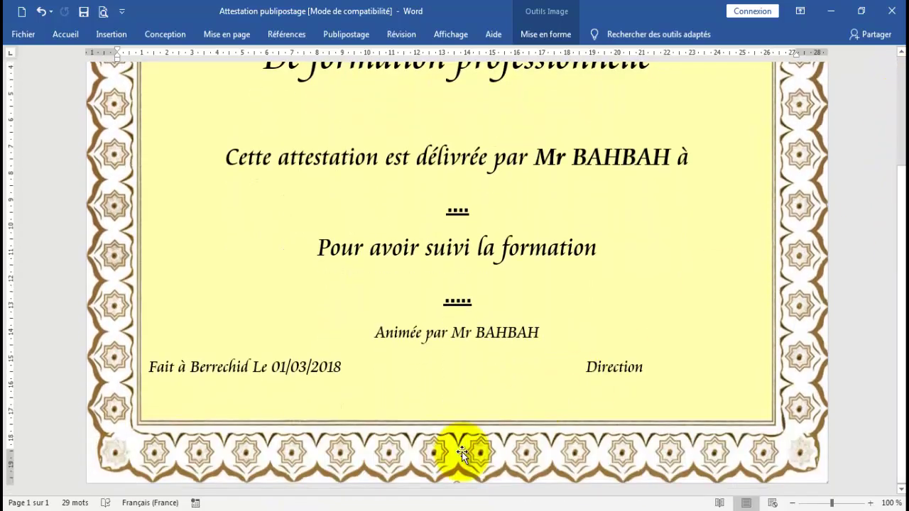
mouse_move(437, 505)
click(323, 455)
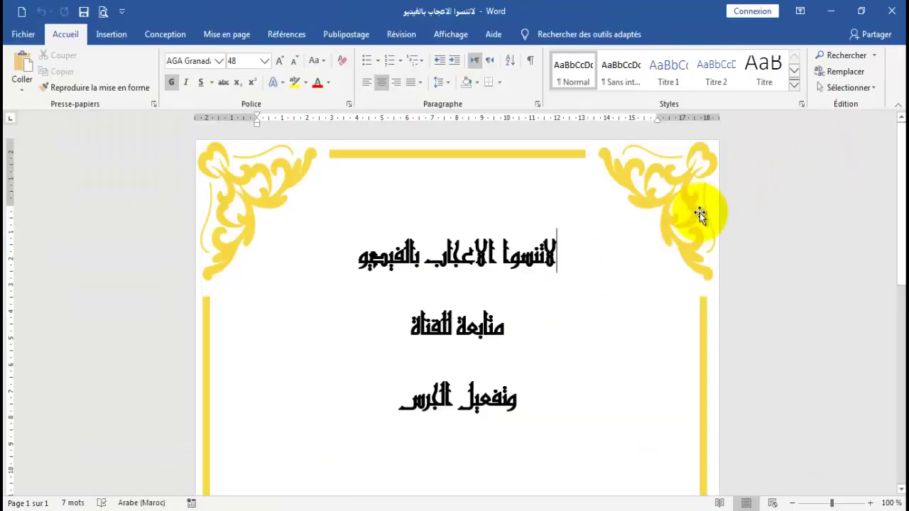
Select the yellow corner ornament and change the input language from Arabic (Morocco) to French (France)
click(700, 215)
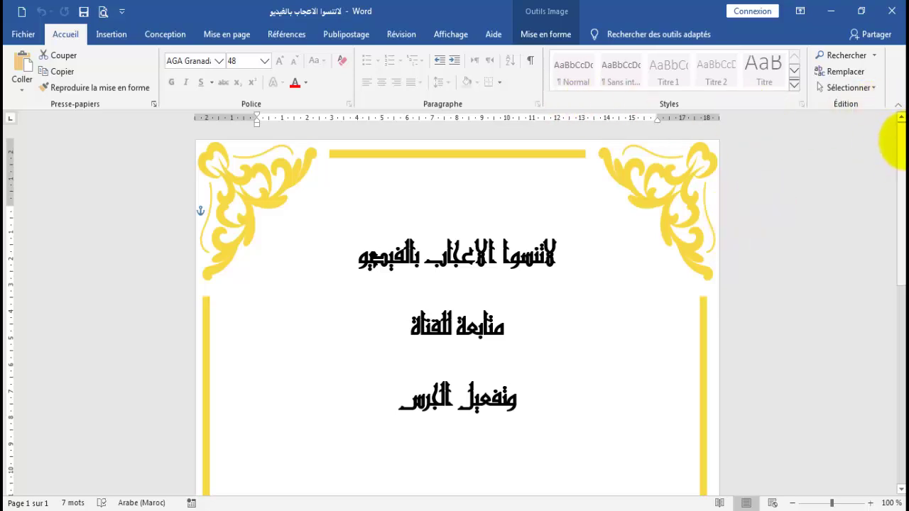
drag(900, 149, 900, 170)
key(alt+shift)
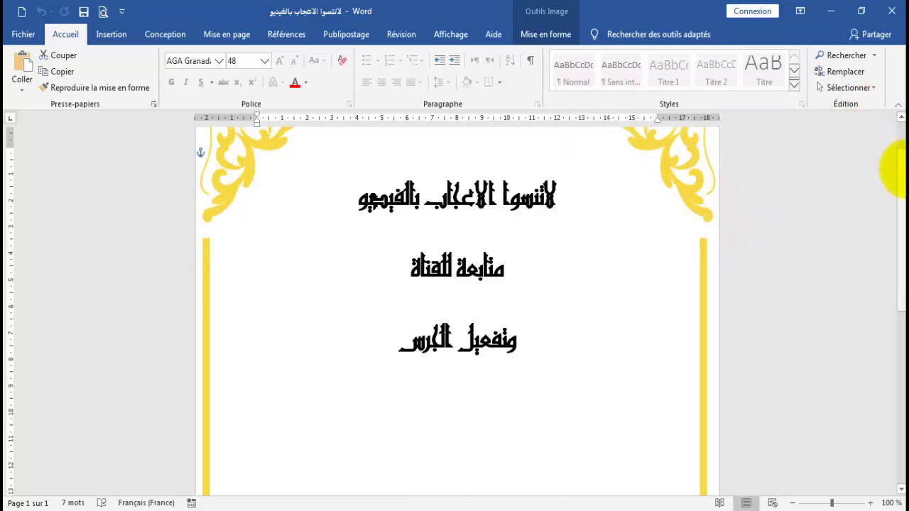